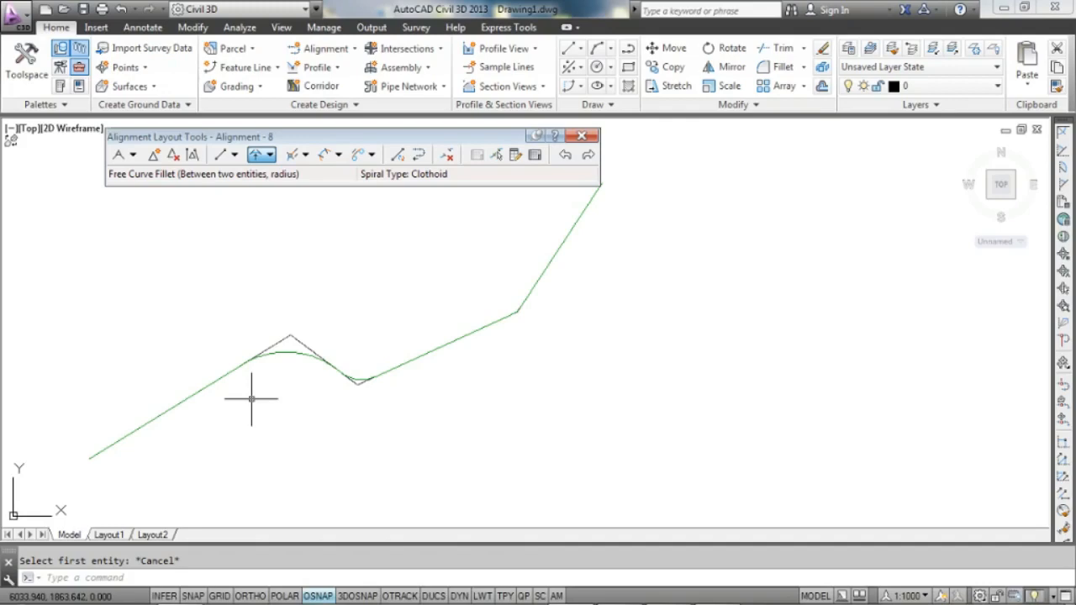
- Add major station labels in the Perpendicular with Tick style to the alignment's label list
scroll(250, 398, "up", 2)
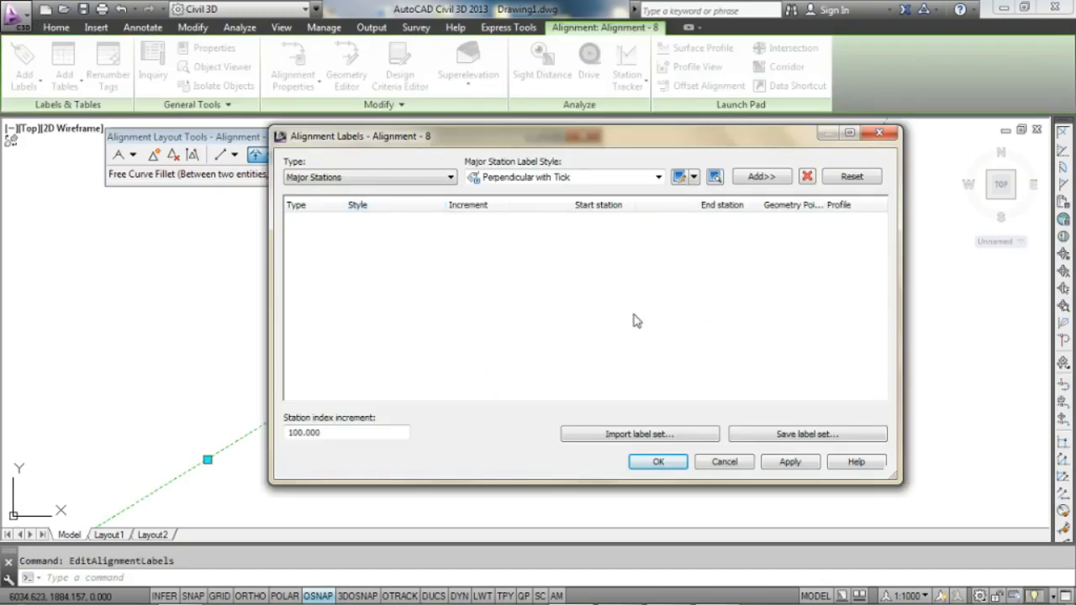
left_click(354, 177)
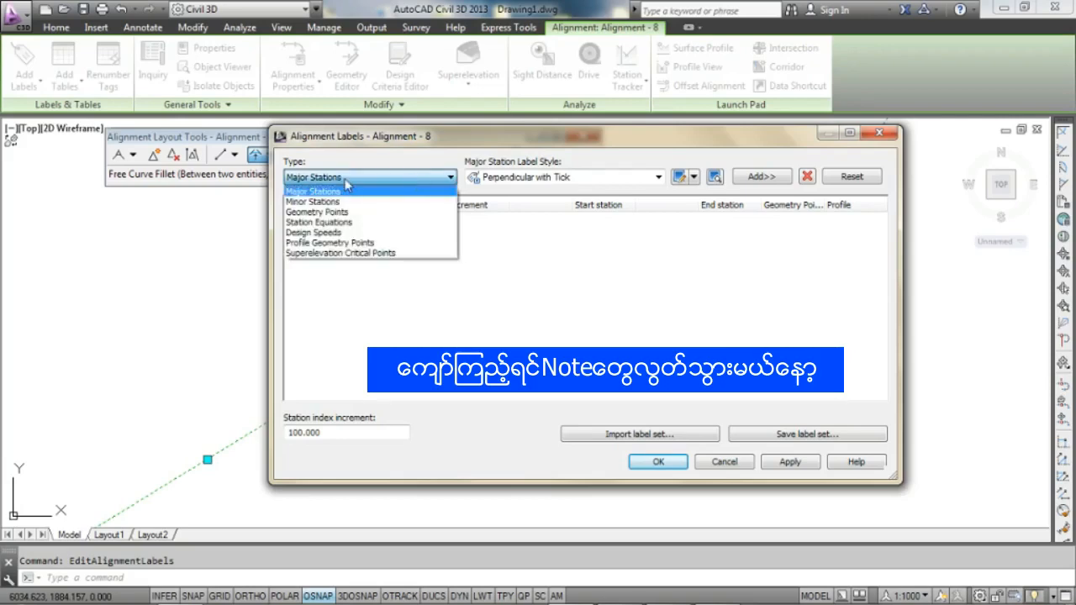
left_click(715, 176)
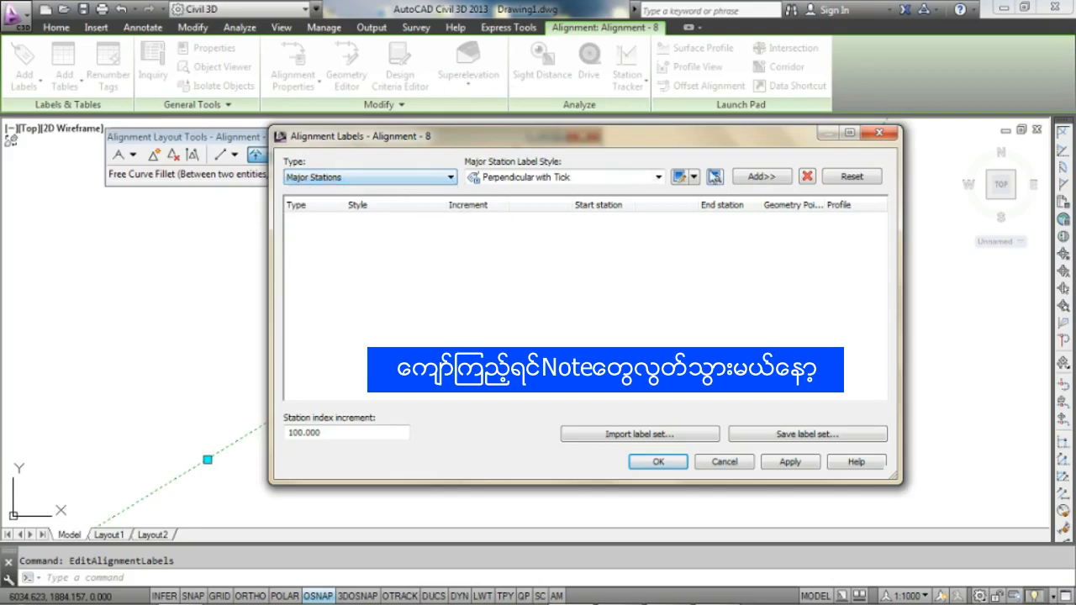
left_click(761, 177)
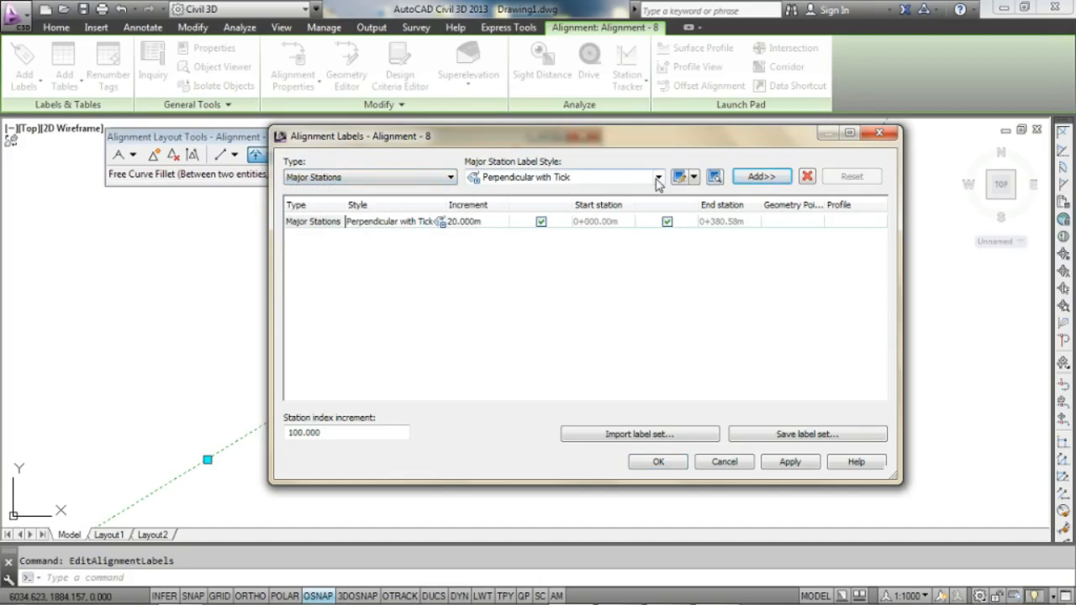
- Set the major station label increment to 50 m and apply the labels to the alignment
left_click(475, 221)
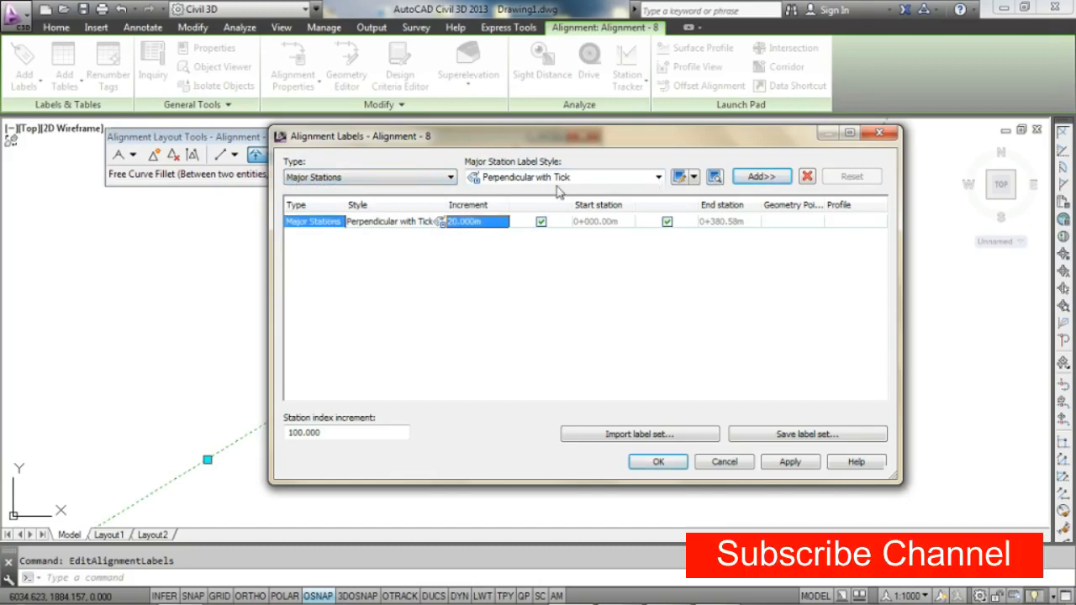
left_click(395, 178)
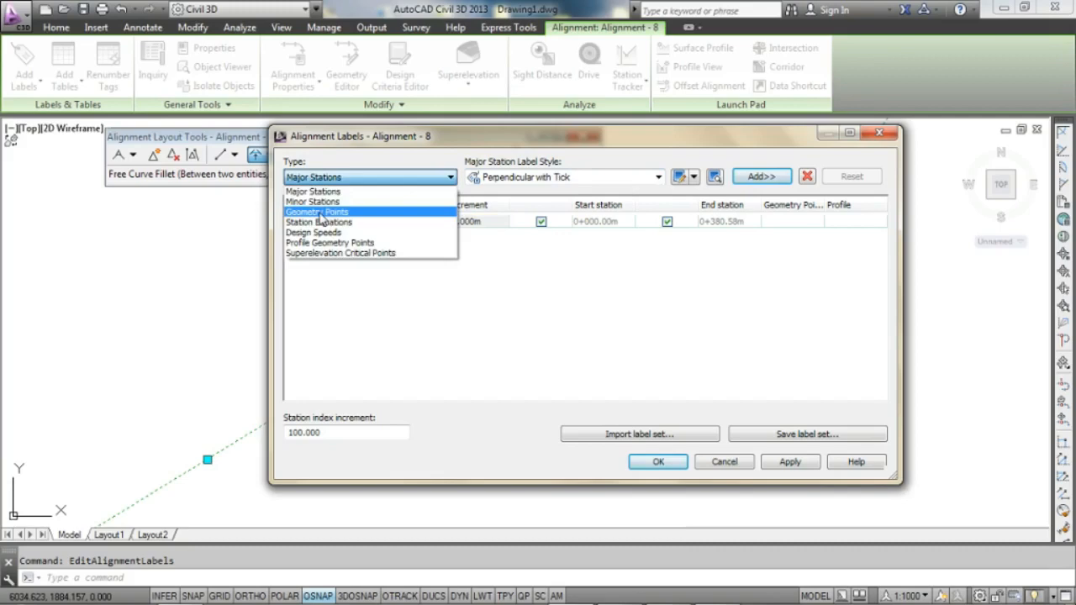
left_click(620, 337)
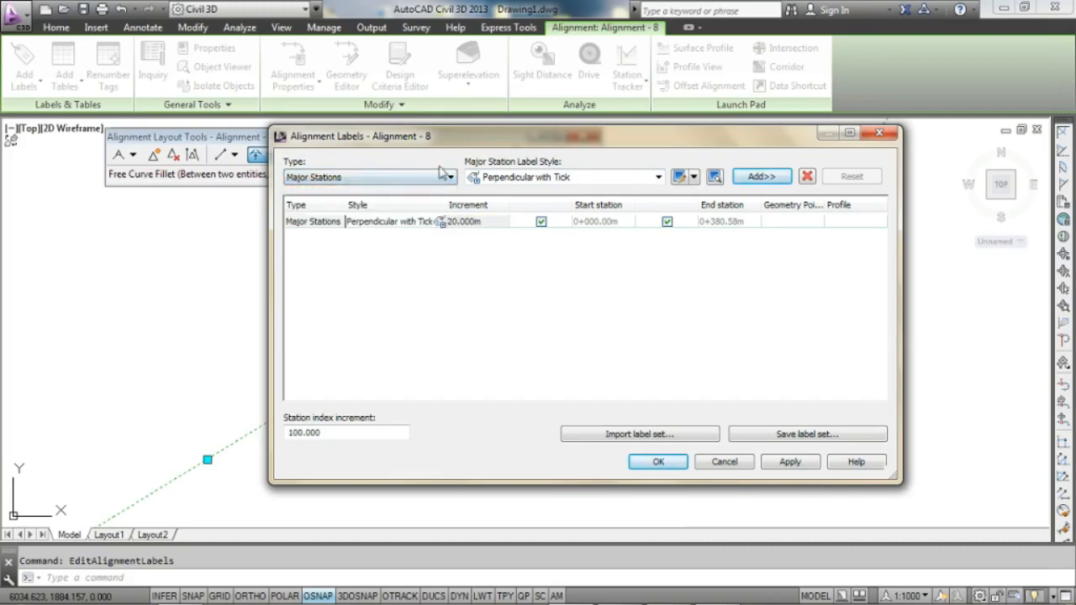
left_click(487, 223)
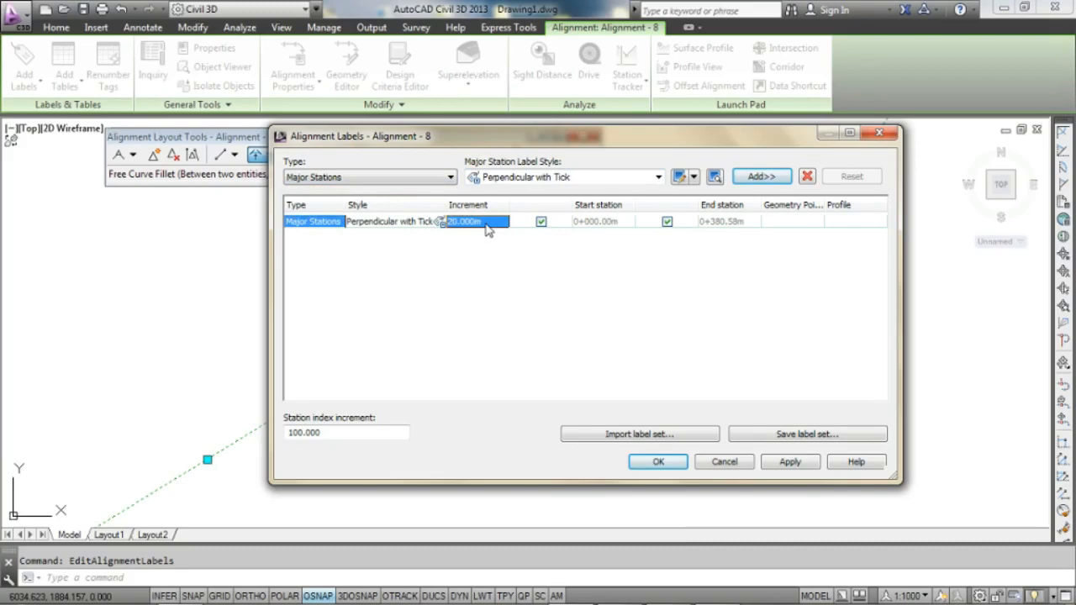
type("50")
left_click(791, 462)
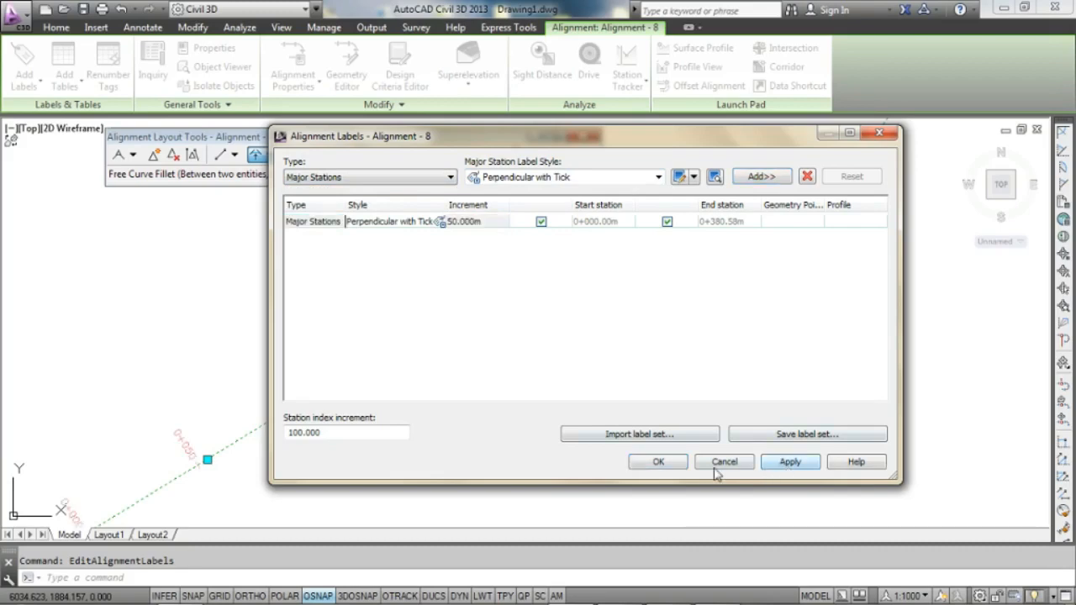
left_click(715, 465)
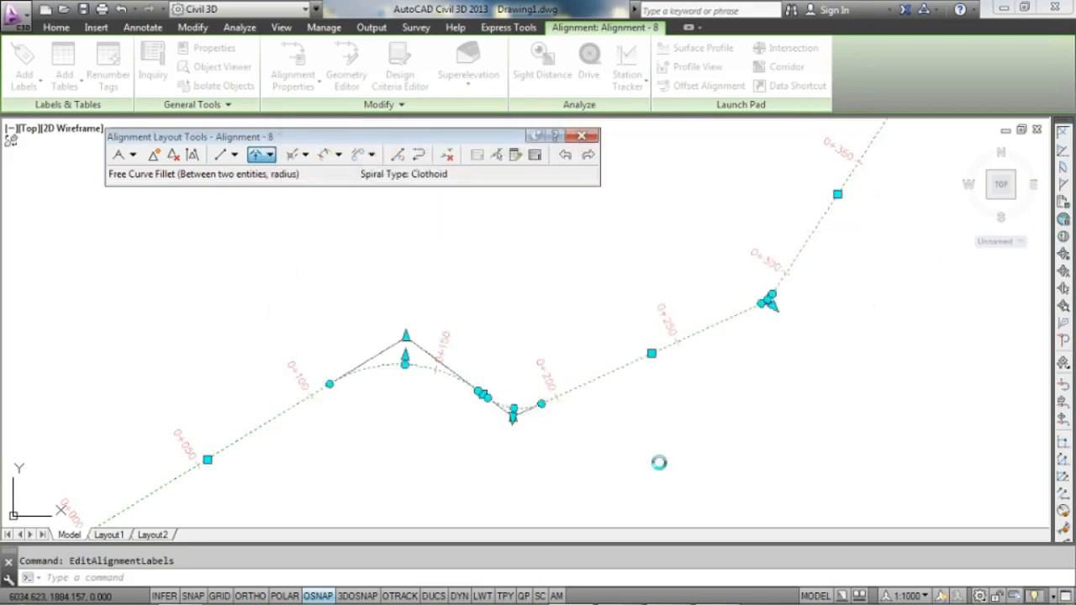
- Examine the major station labels along the alignment, from its start through both curves
scroll(370, 442, "down", 4)
middle_click_drag(363, 446, 470, 378)
scroll(372, 411, "up", 4)
scroll(547, 314, "up", 3)
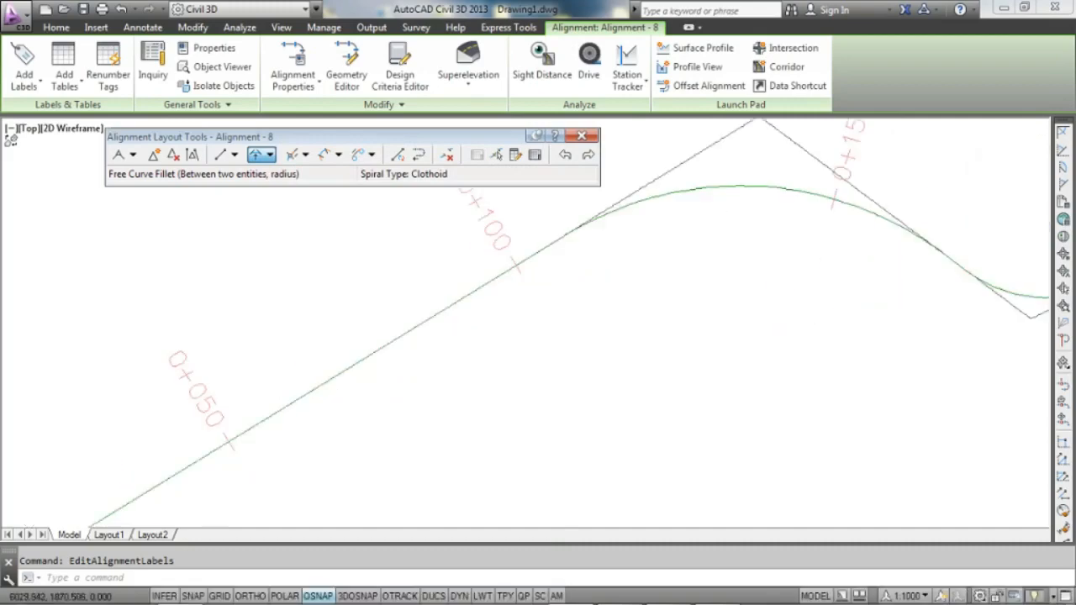
middle_click_drag(644, 296, 450, 413)
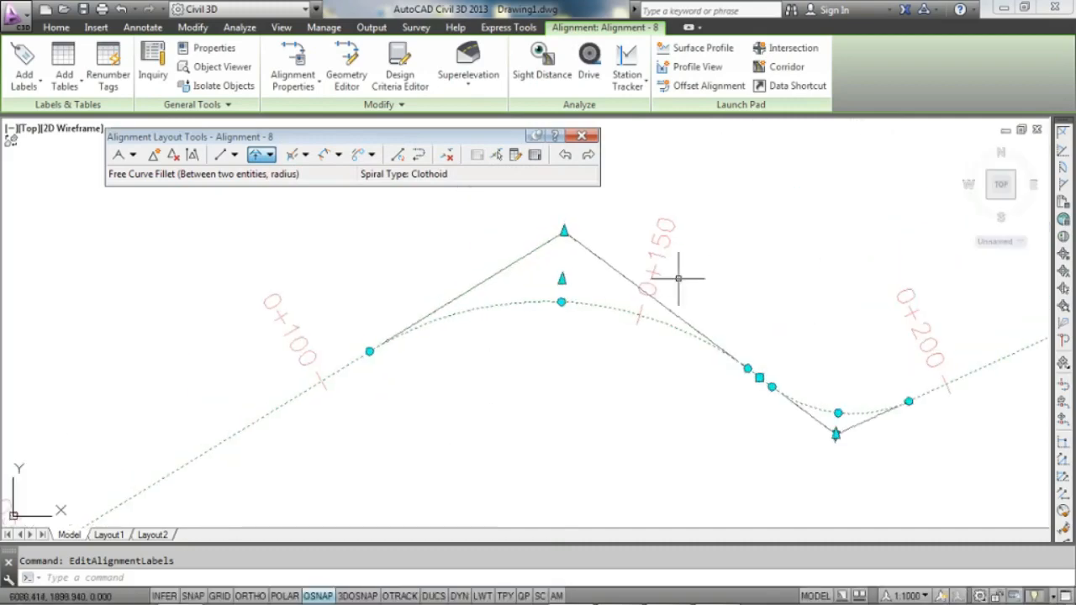
middle_click_drag(828, 328, 647, 377)
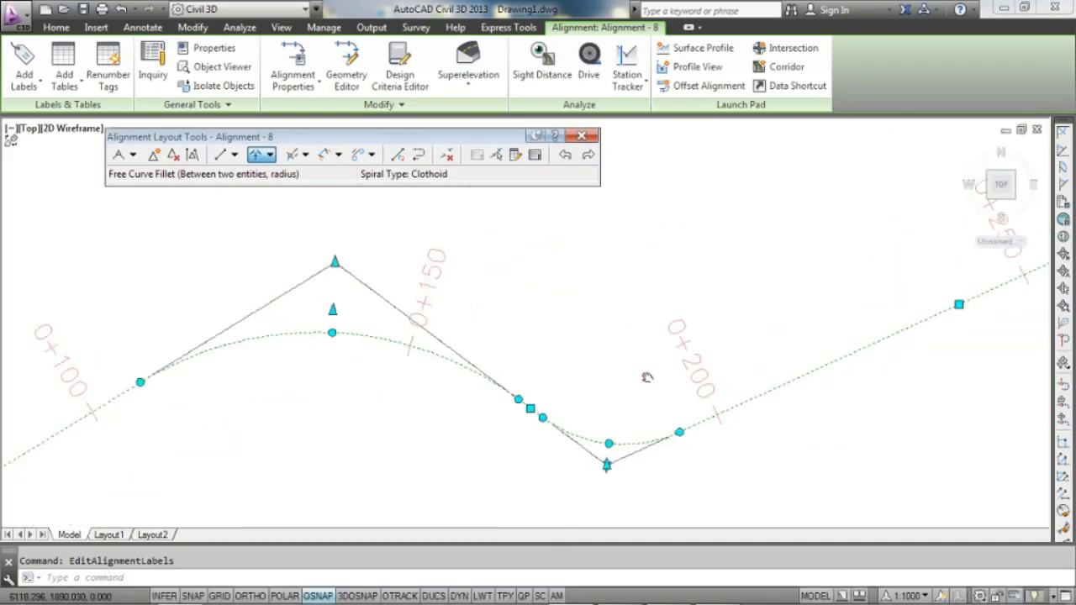
scroll(784, 335, "down", 4)
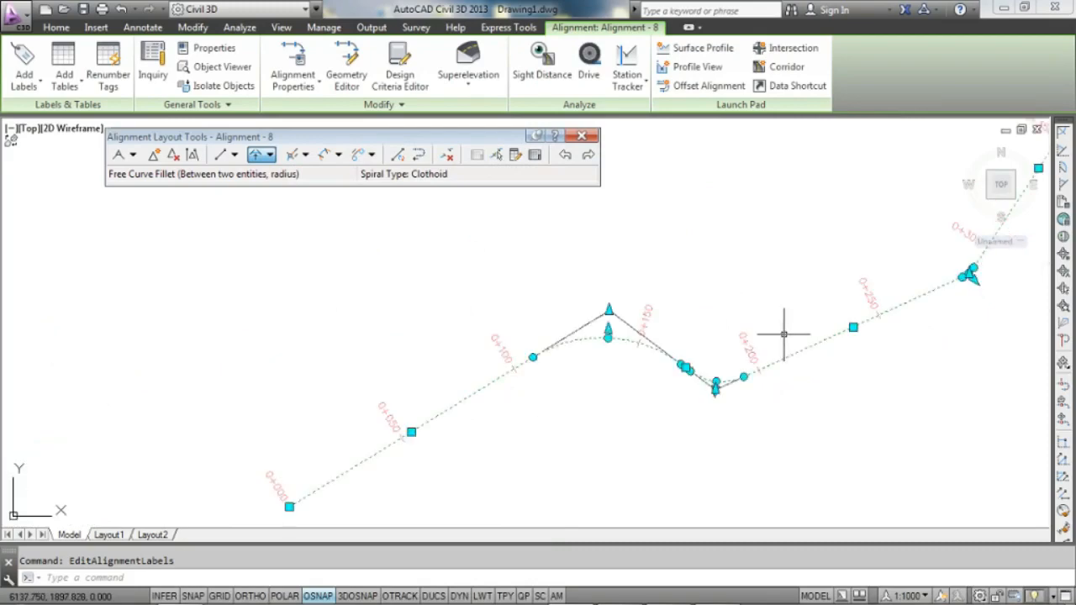
- Edit the alignment labels again and add minor station labels in the Tick style with a 25 m increment
right_click(464, 408)
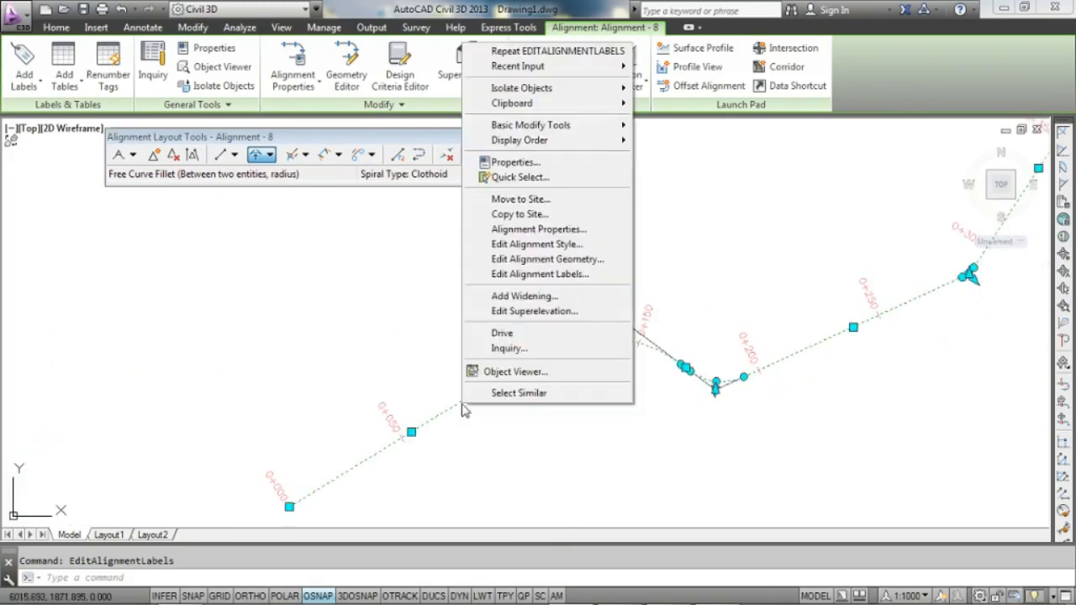
left_click(538, 275)
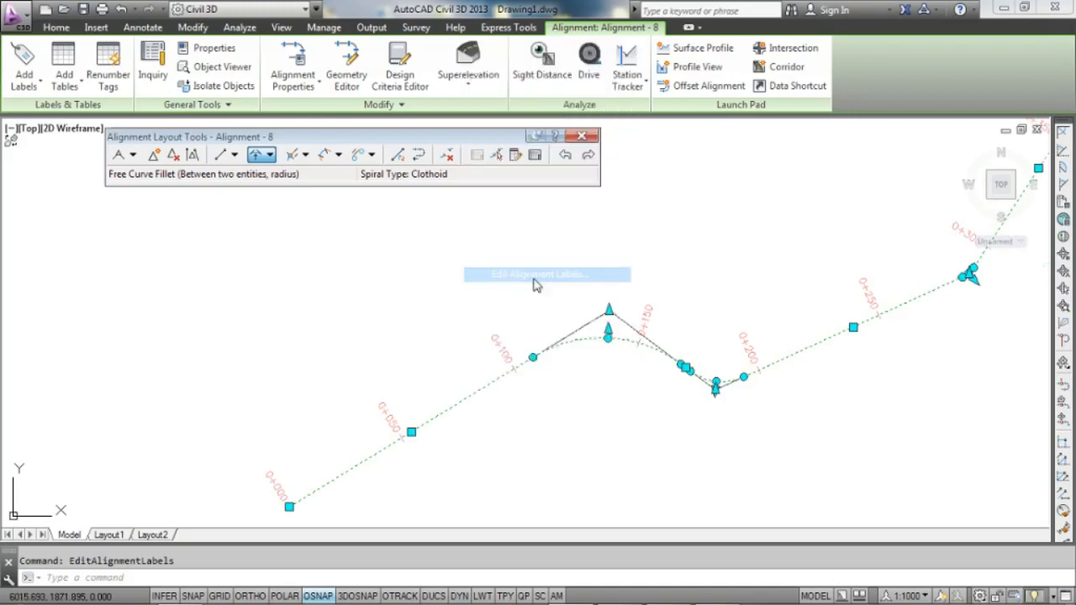
left_click(452, 177)
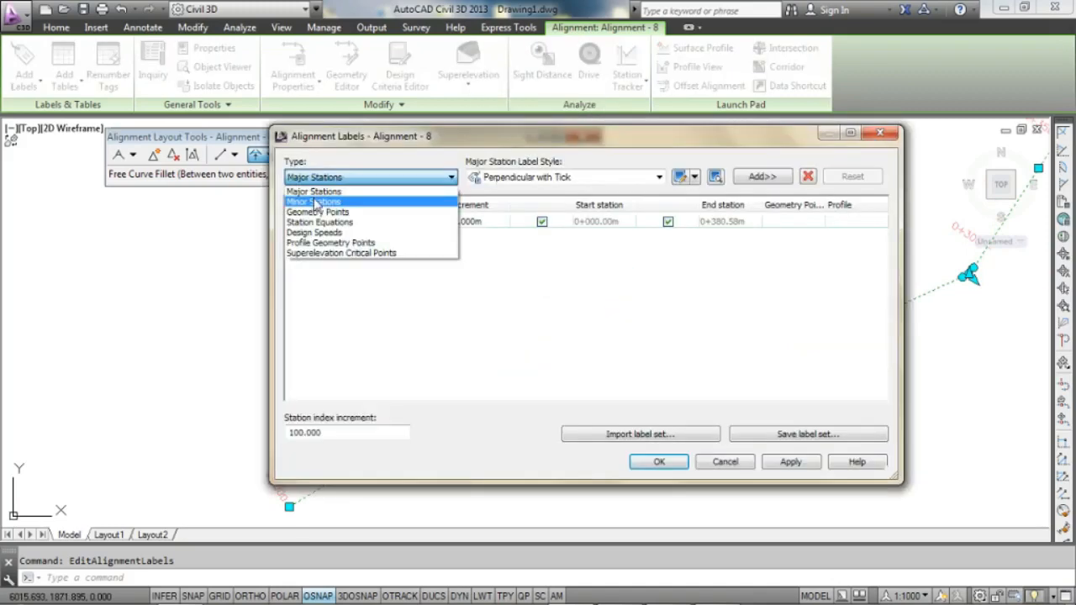
left_click(395, 202)
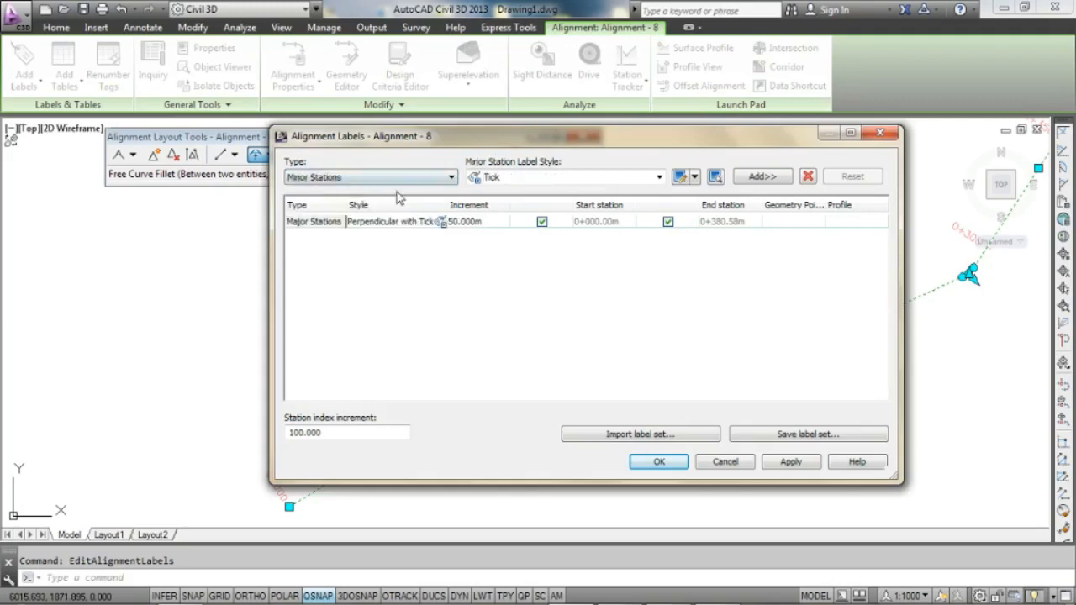
left_click(762, 176)
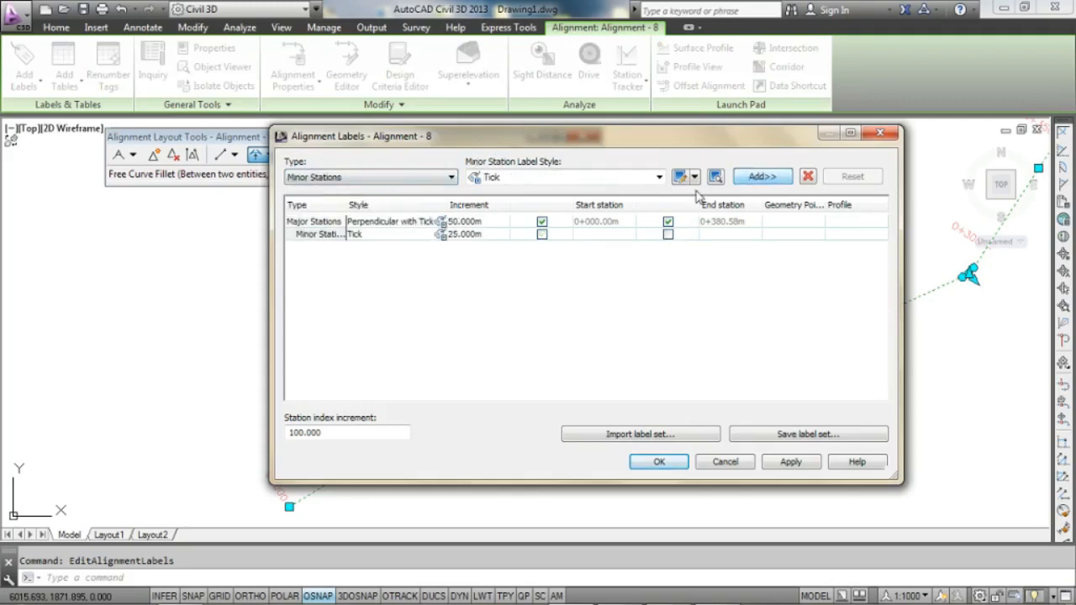
left_click(467, 235)
left_click(468, 235)
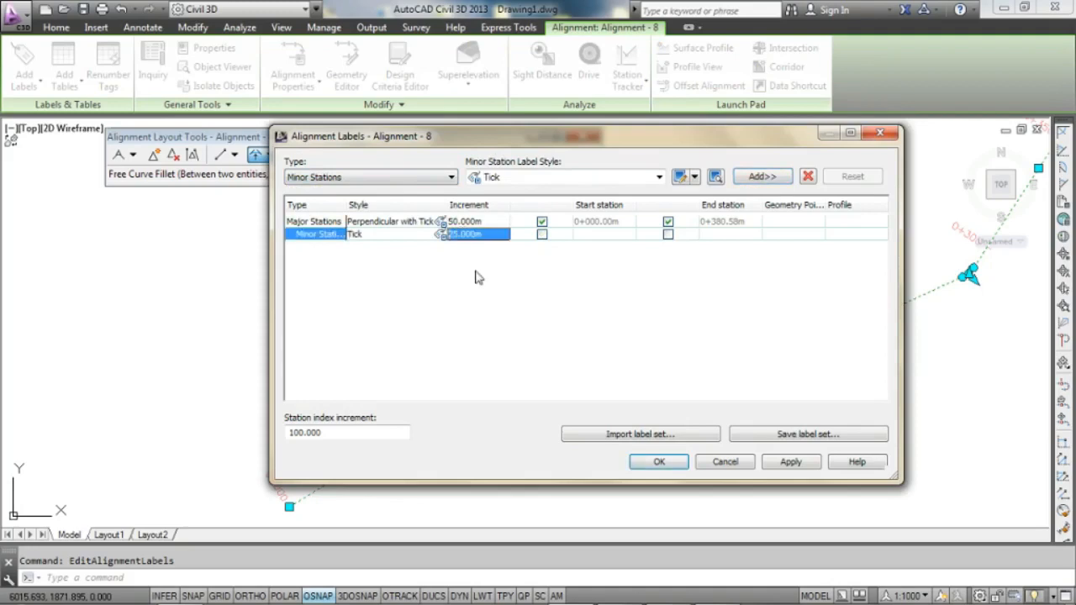
- Add geometry point labels in the Perpendicular with Tick and Line style, with all geometry points included
left_click(345, 178)
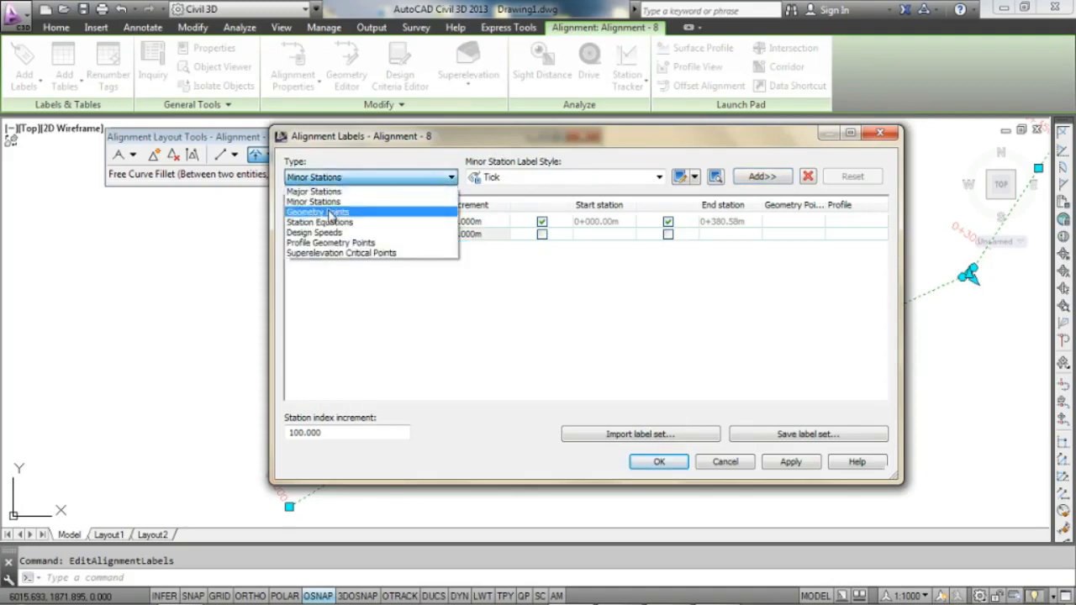
left_click(331, 212)
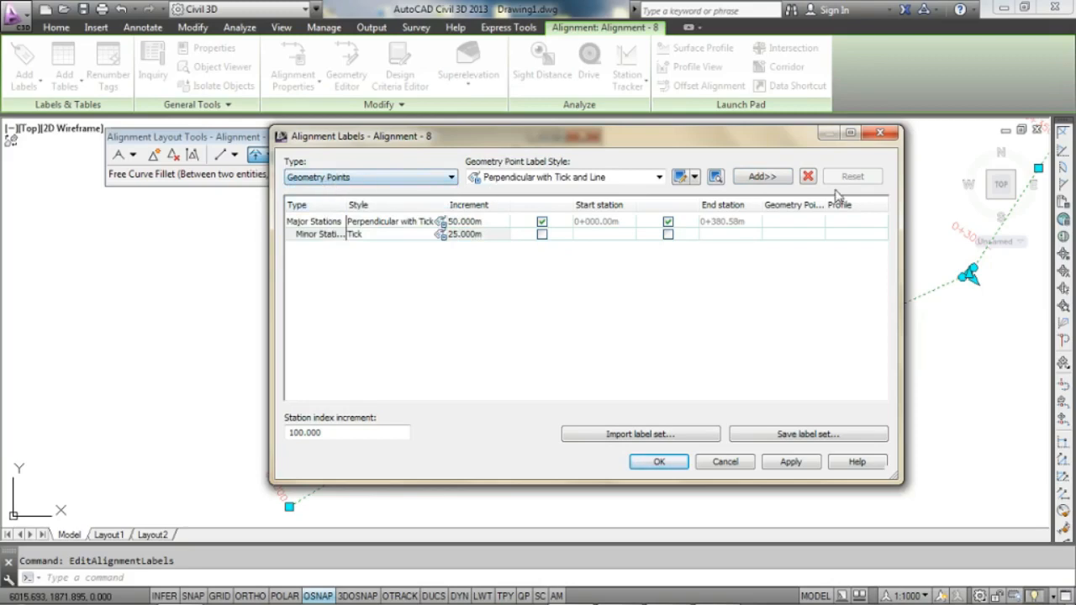
left_click(778, 177)
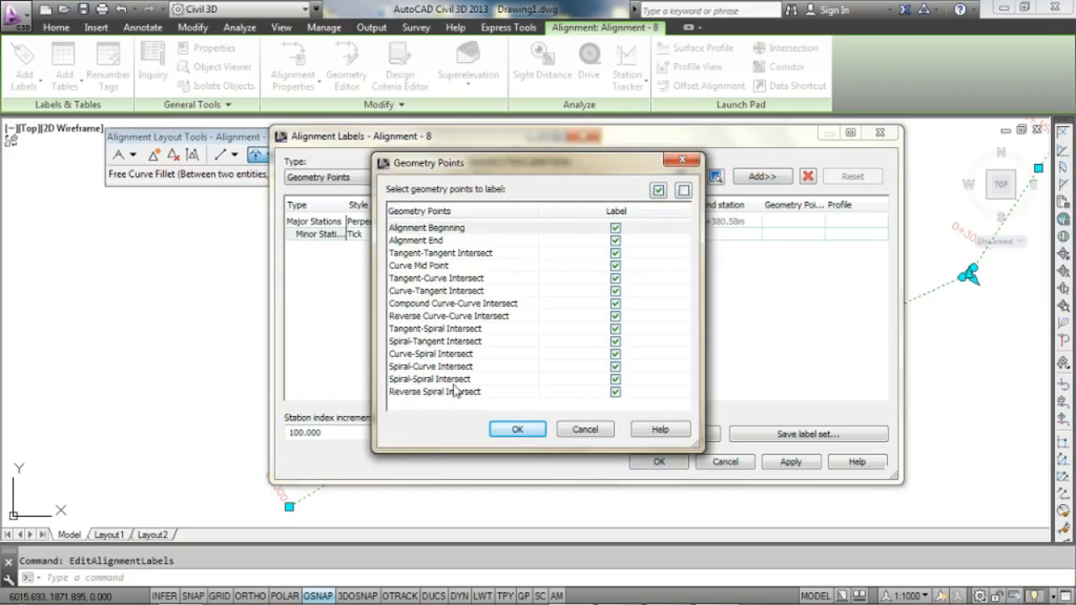
left_click(525, 430)
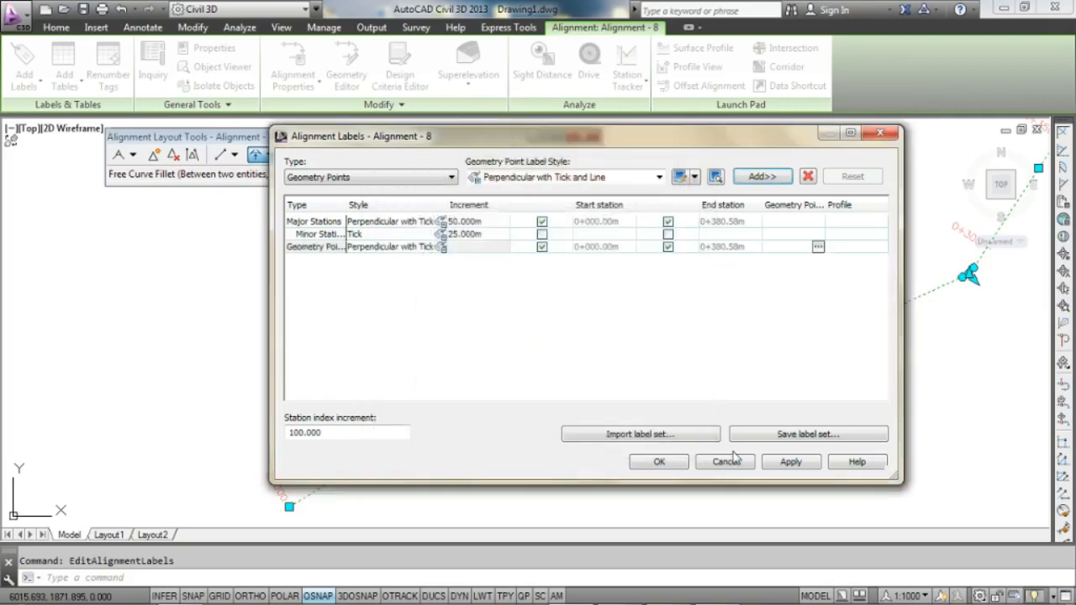
- Add design speed labels in the Station over Speed style and apply the alignment label set
left_click(387, 177)
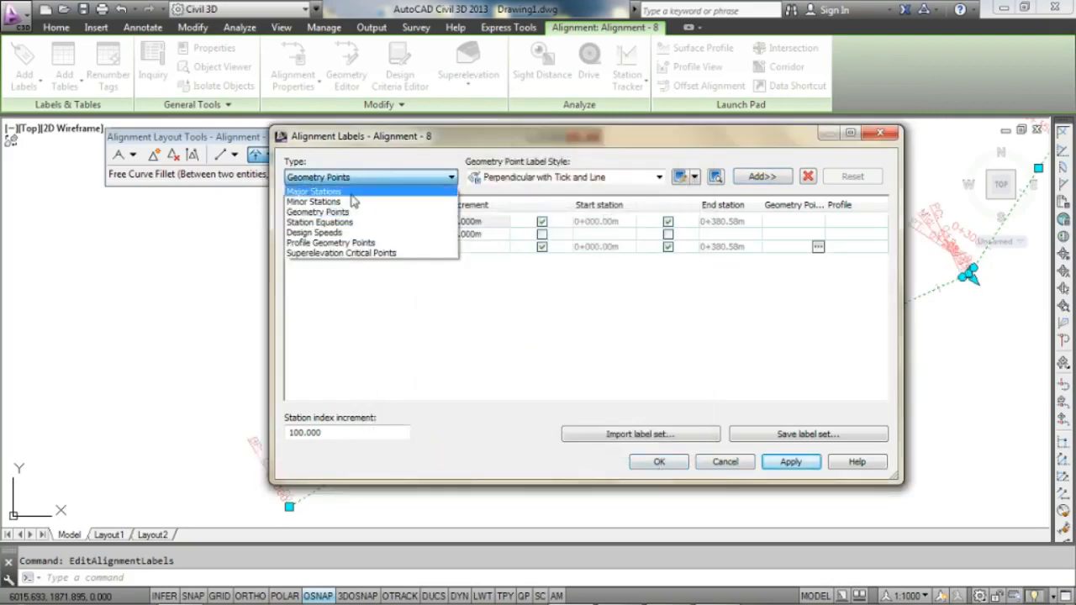
left_click(318, 232)
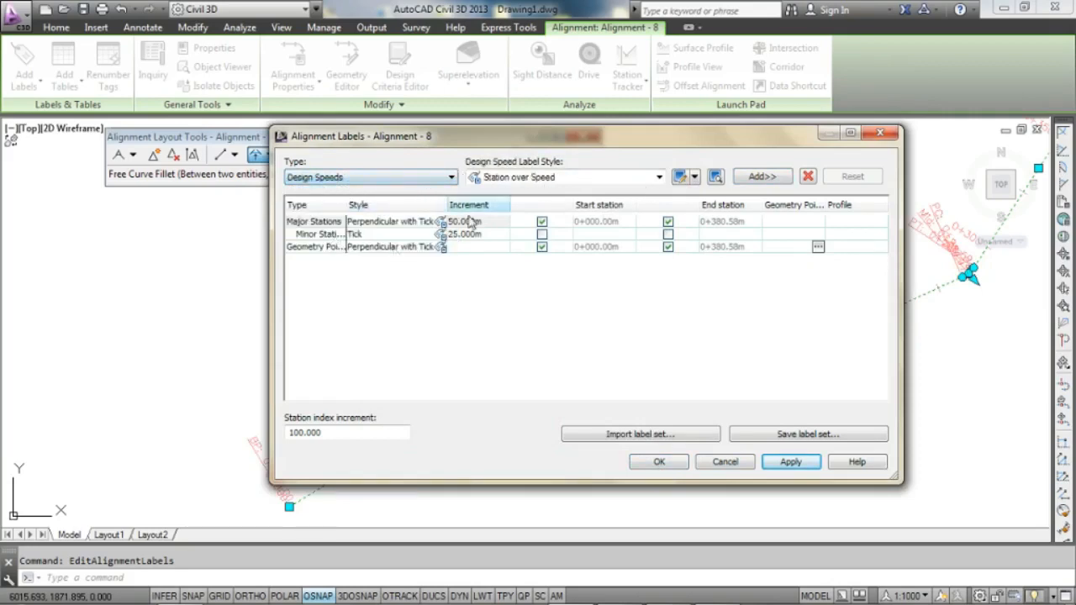
left_click(762, 175)
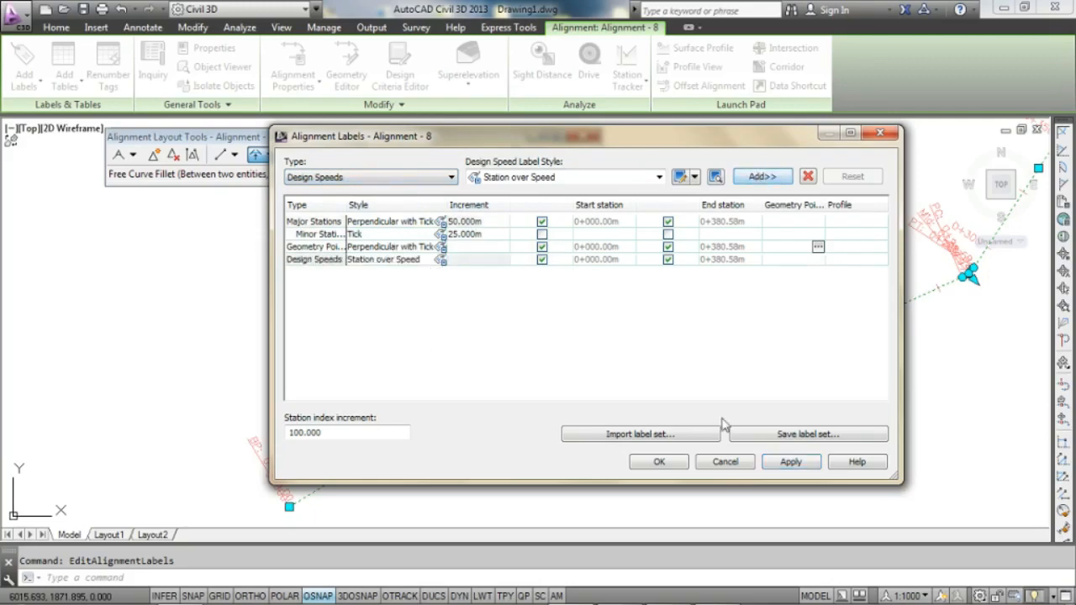
left_click(788, 462)
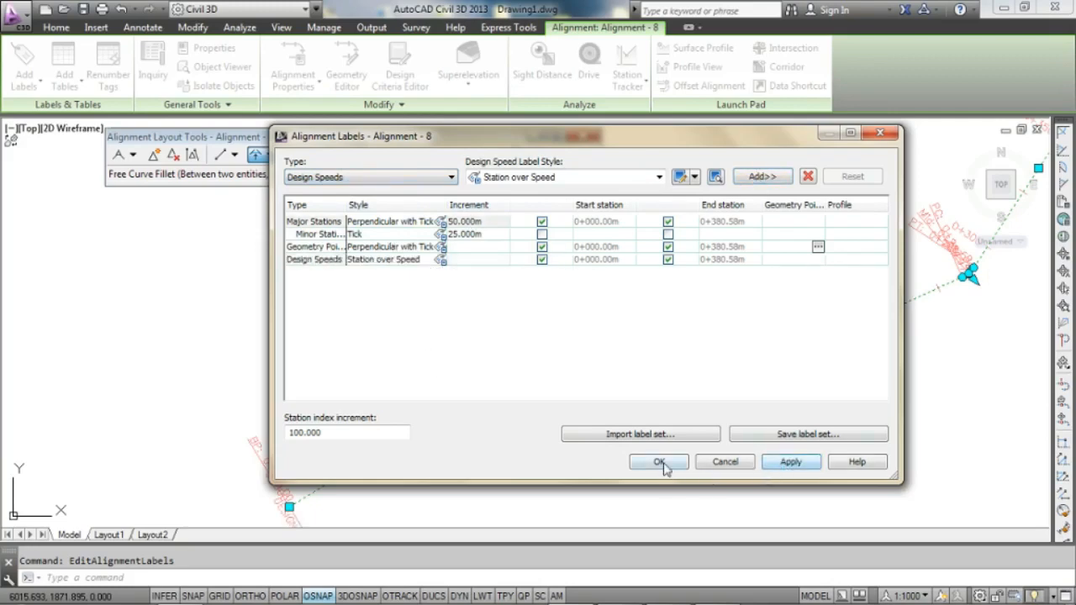
left_click(660, 463)
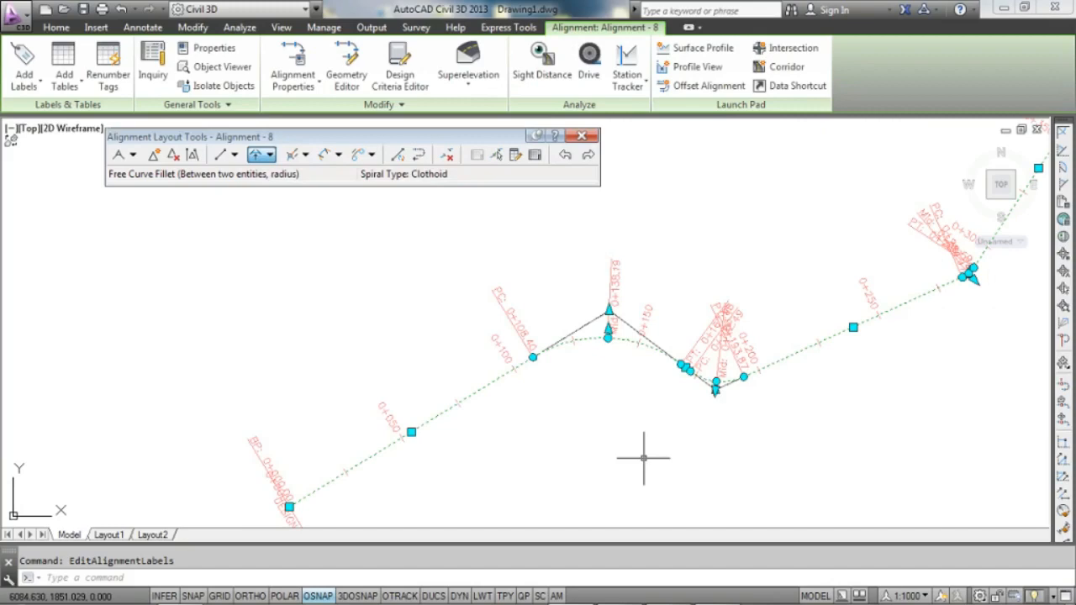
- Examine the design speed label at the alignment's start and the geometry point labels around the first curve
middle_click_drag(349, 520, 365, 340)
scroll(365, 339, "up", 2)
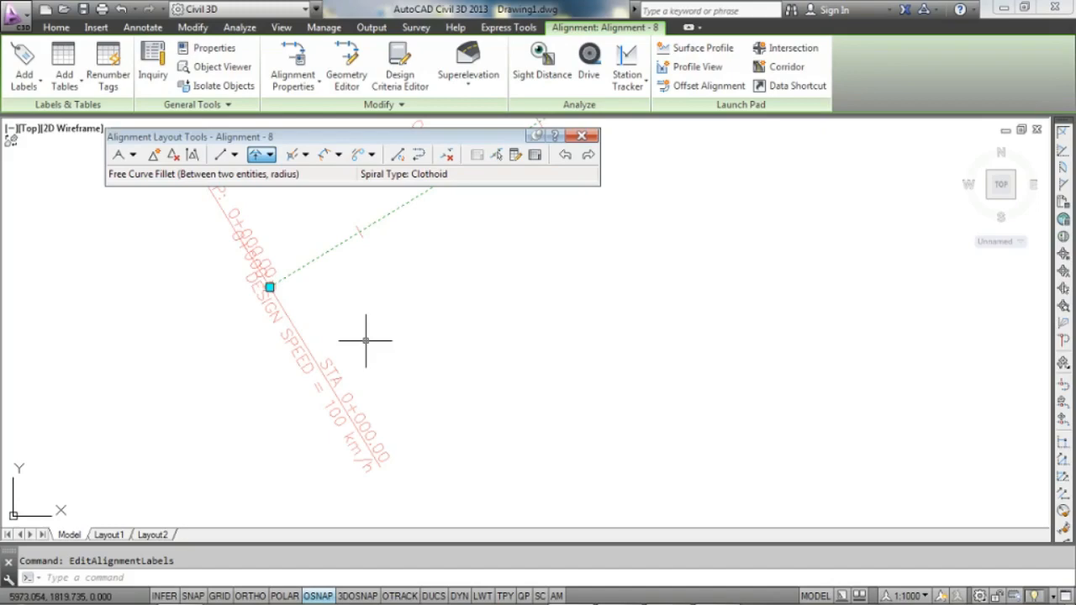
middle_click_drag(366, 340, 324, 434)
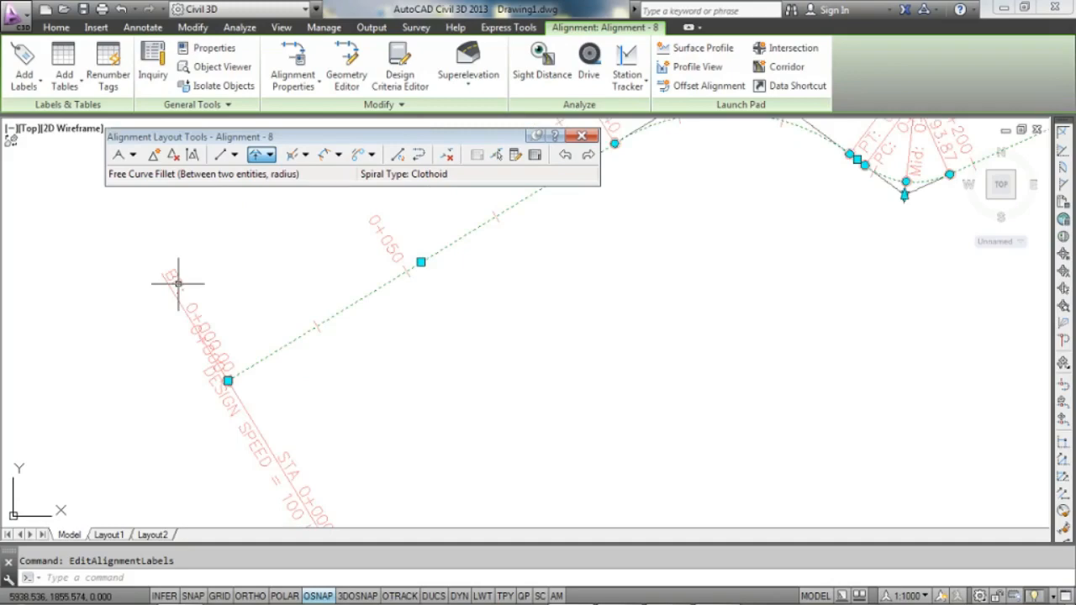
middle_click_drag(696, 152, 495, 363)
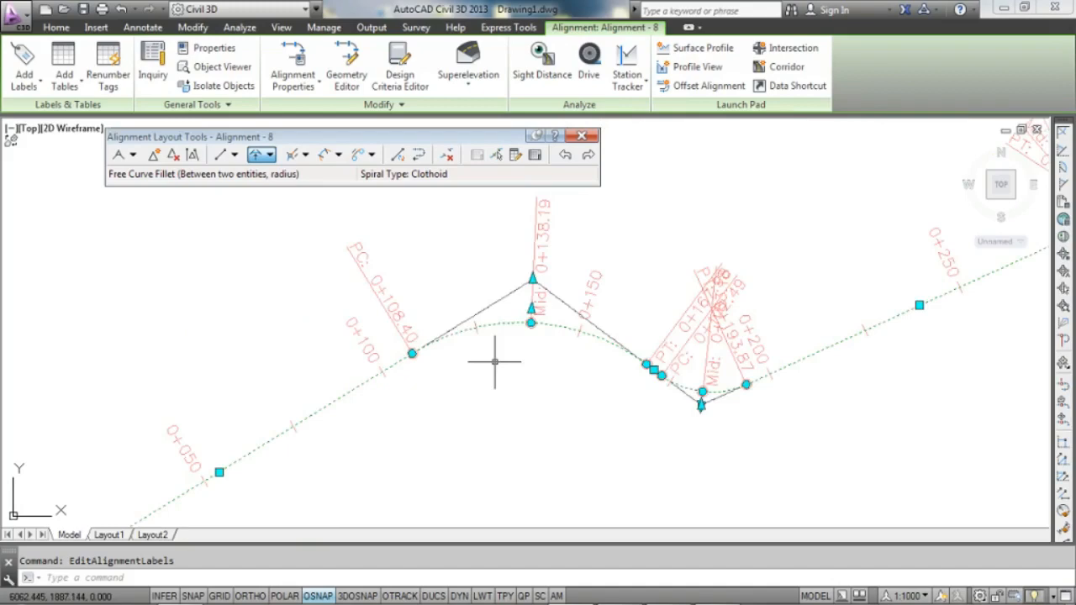
scroll(512, 265, "up", 2)
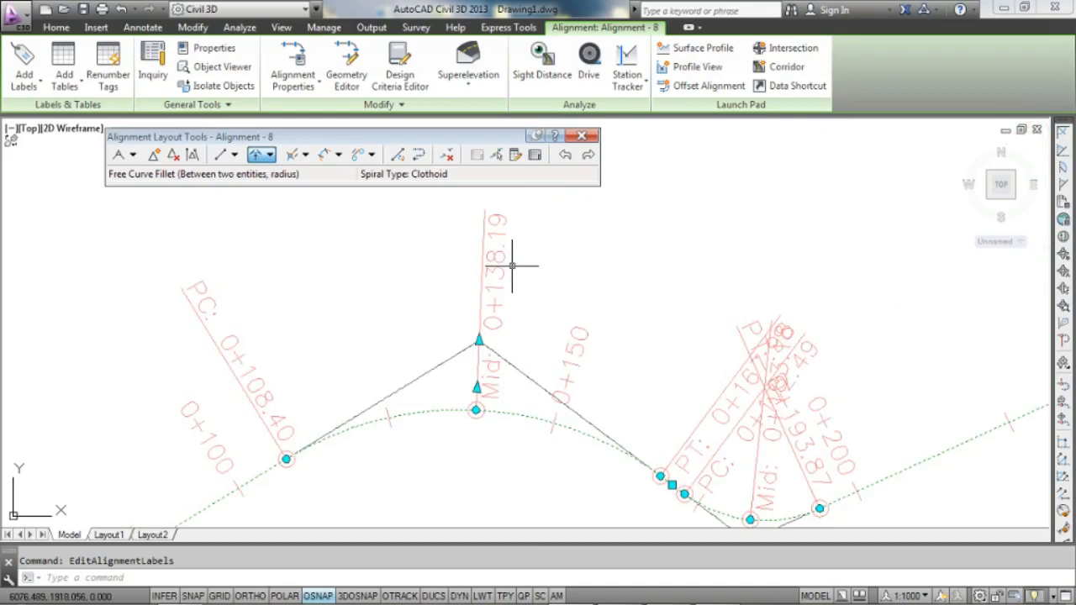
middle_click_drag(512, 266, 502, 288)
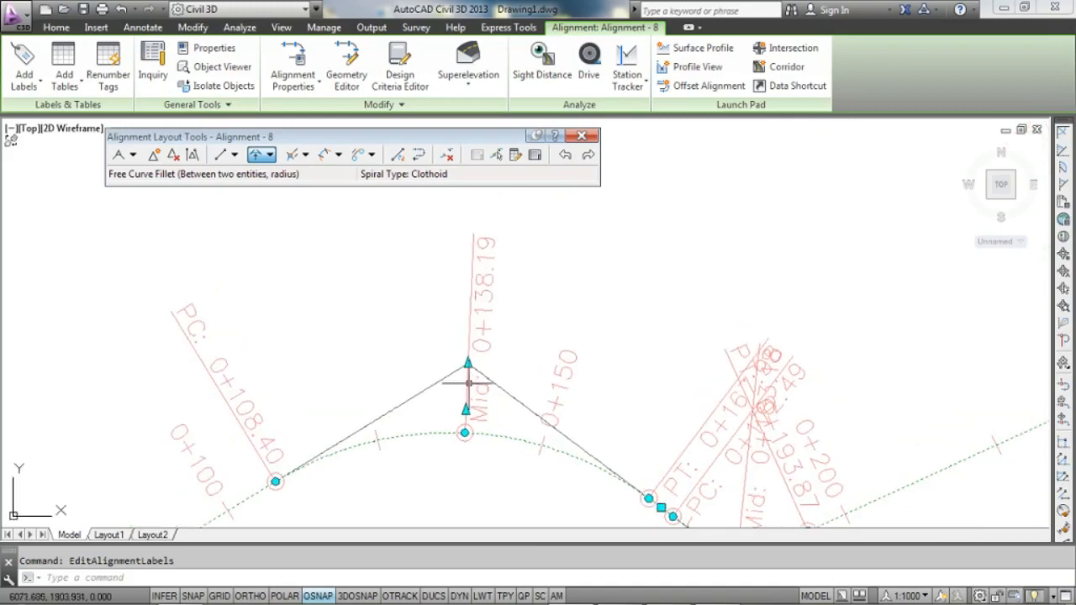
scroll(471, 277, "up", 2)
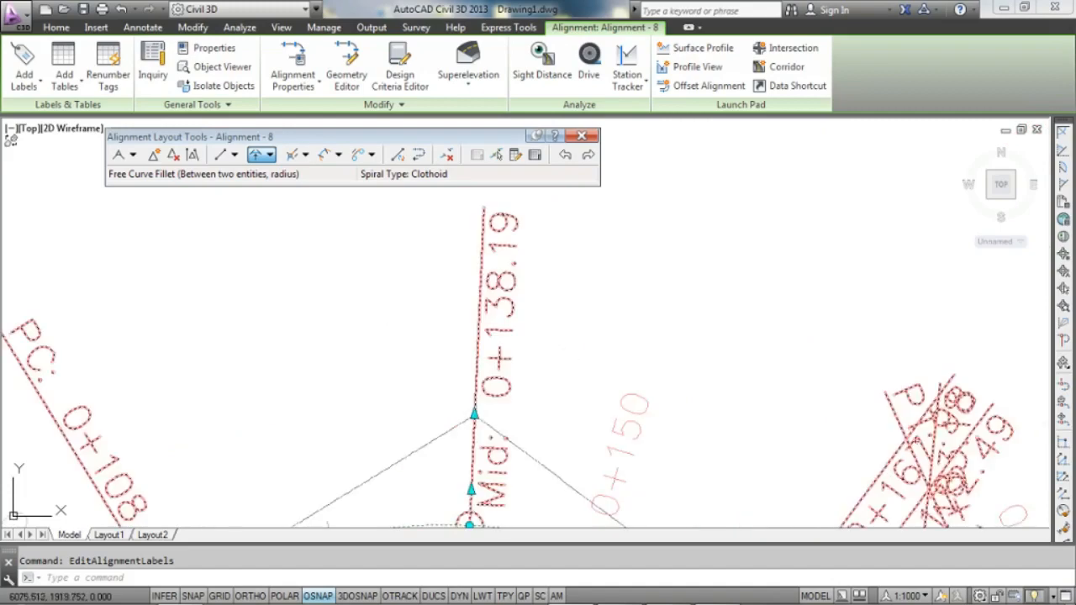
- Examine the geometry point and station labels around each curve along the full length of the alignment
scroll(513, 298, "down", 5)
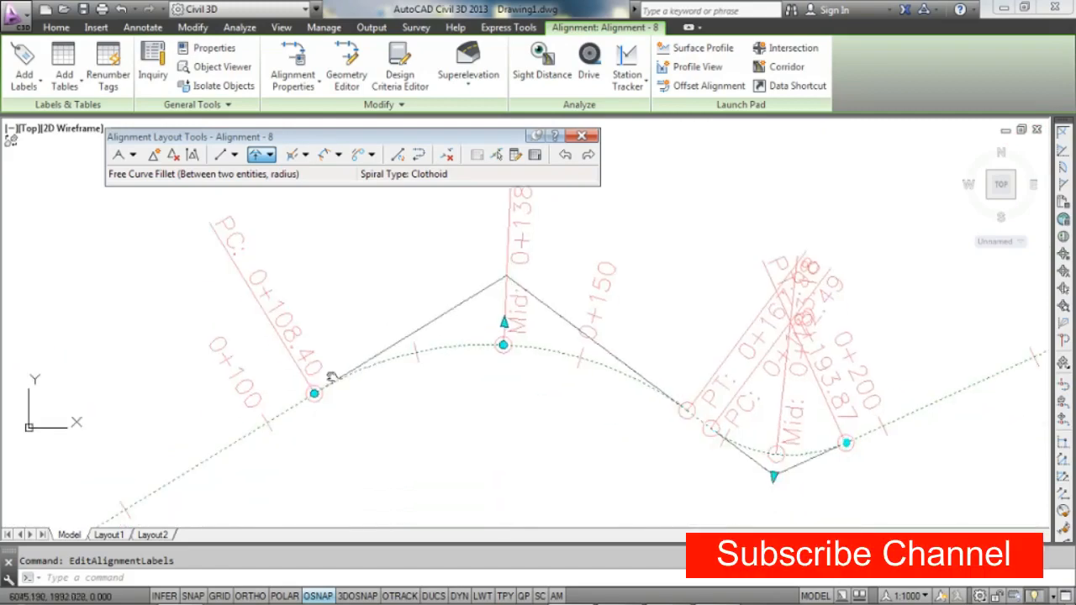
scroll(331, 383, "up", 2)
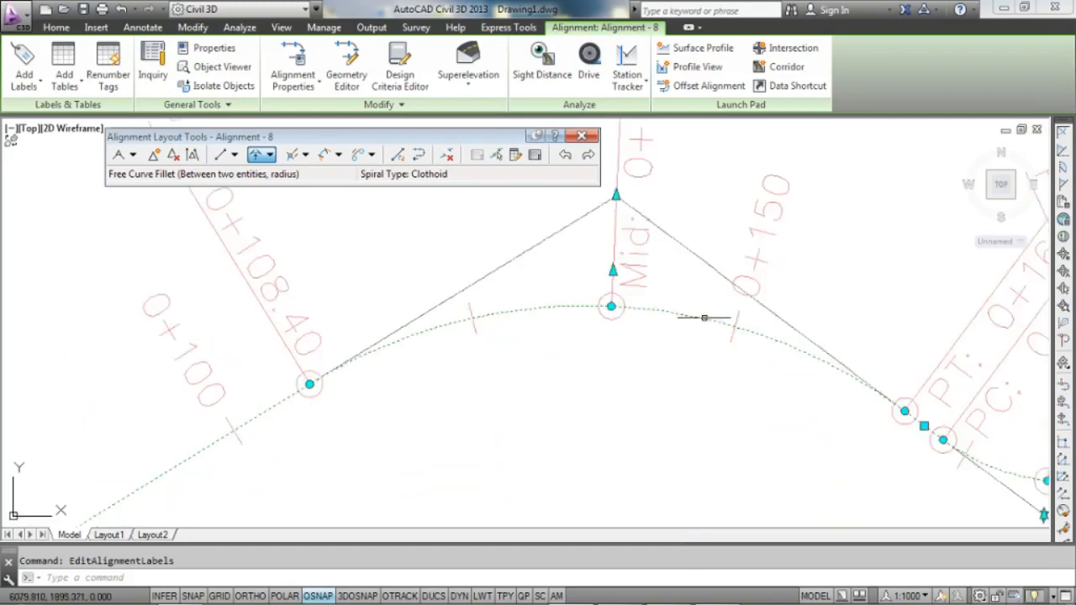
middle_click_drag(704, 318, 524, 343)
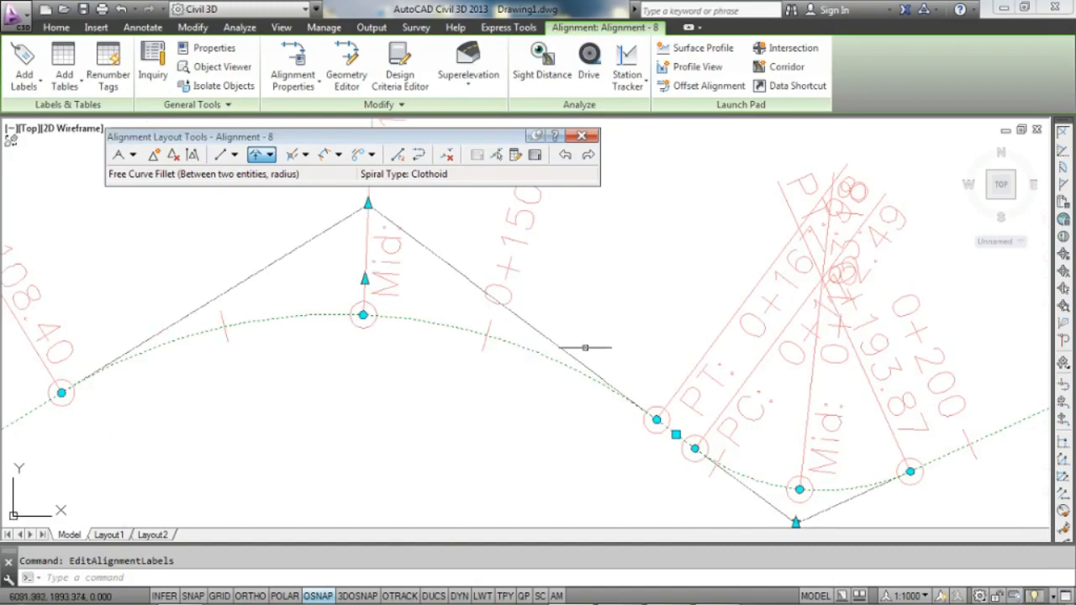
scroll(900, 406, "down", 4)
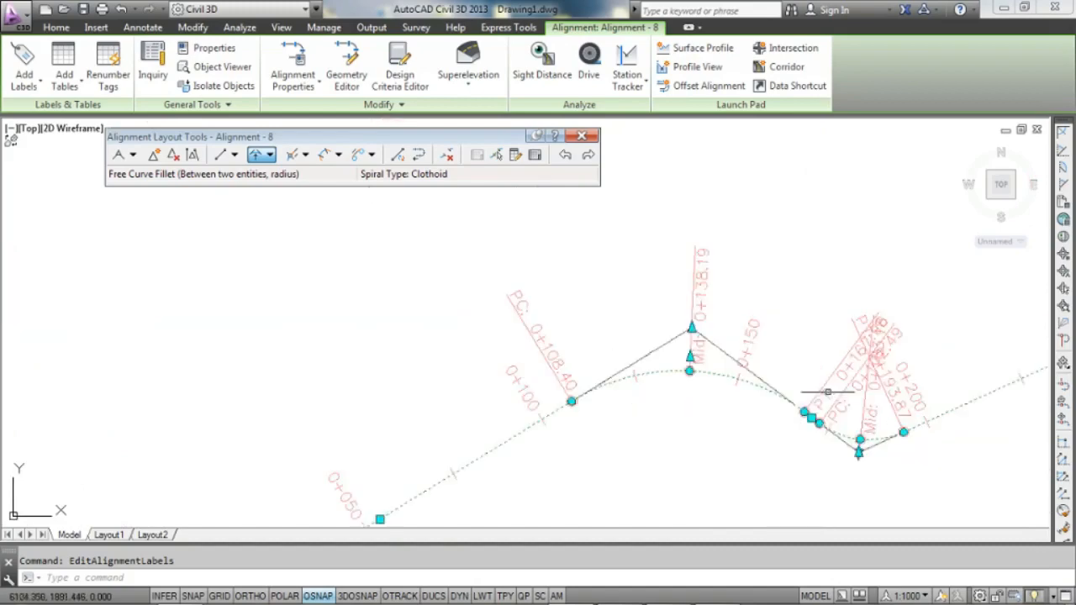
scroll(829, 392, "down", 2)
middle_click_drag(829, 392, 443, 401)
scroll(720, 307, "up", 6)
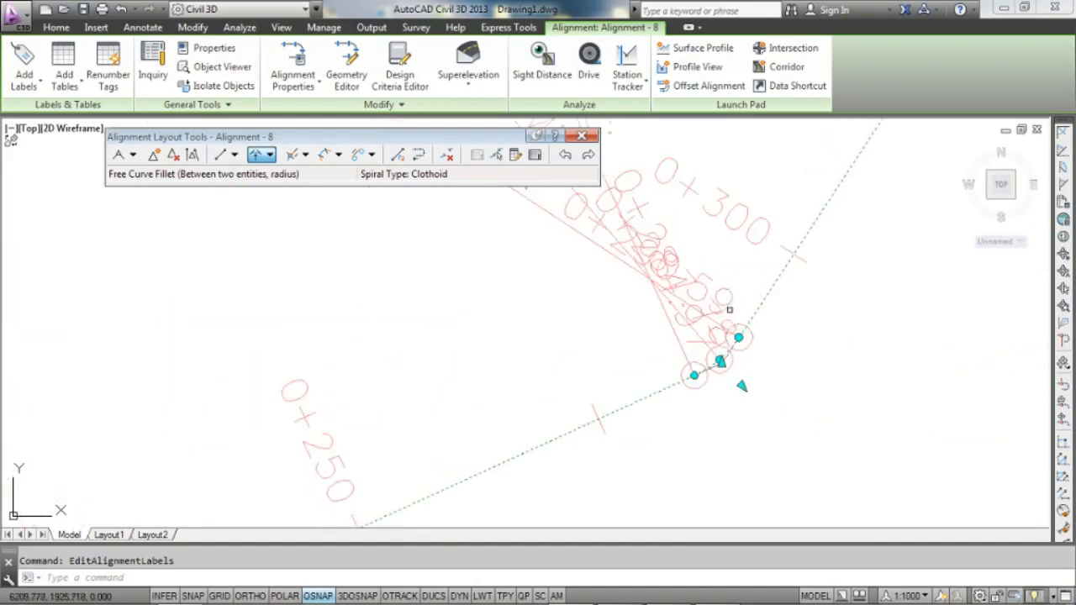
scroll(661, 293, "down", 3)
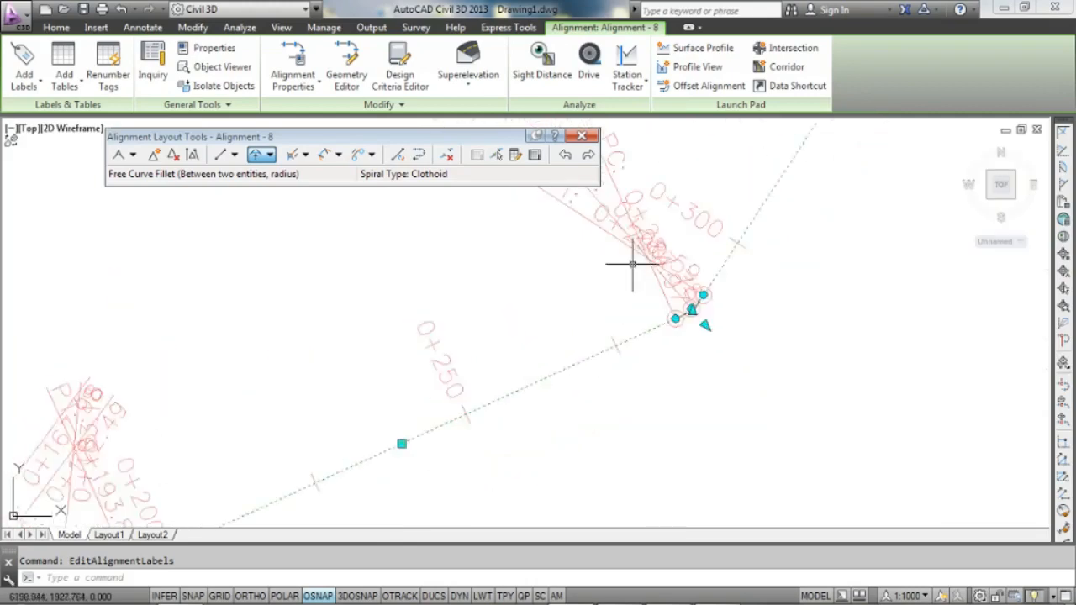
scroll(635, 264, "up", 2)
middle_click_drag(637, 226, 668, 362)
scroll(653, 298, "down", 2)
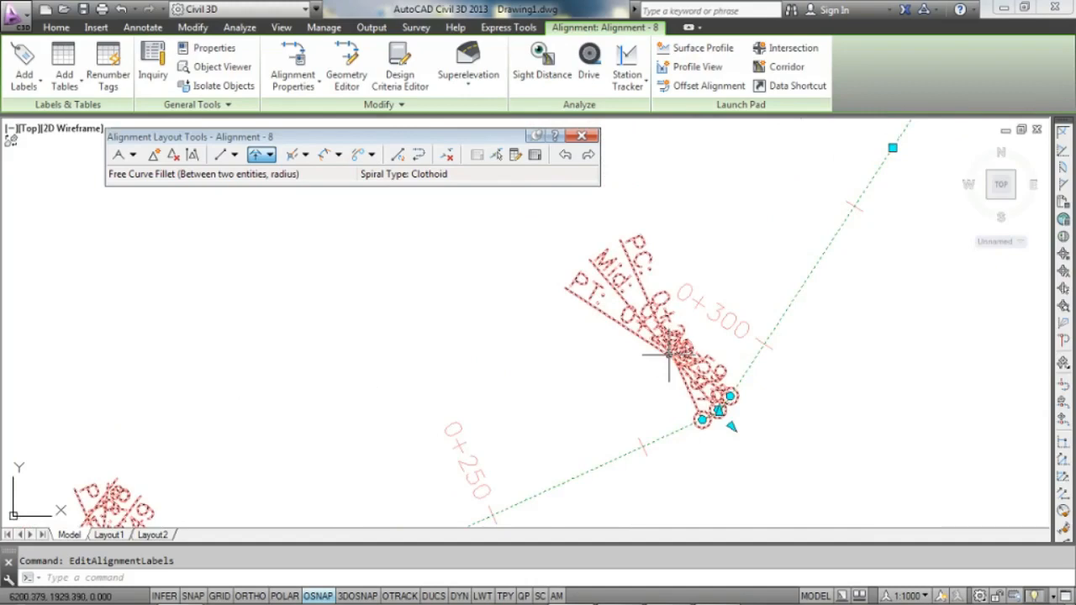
scroll(669, 358, "down", 5)
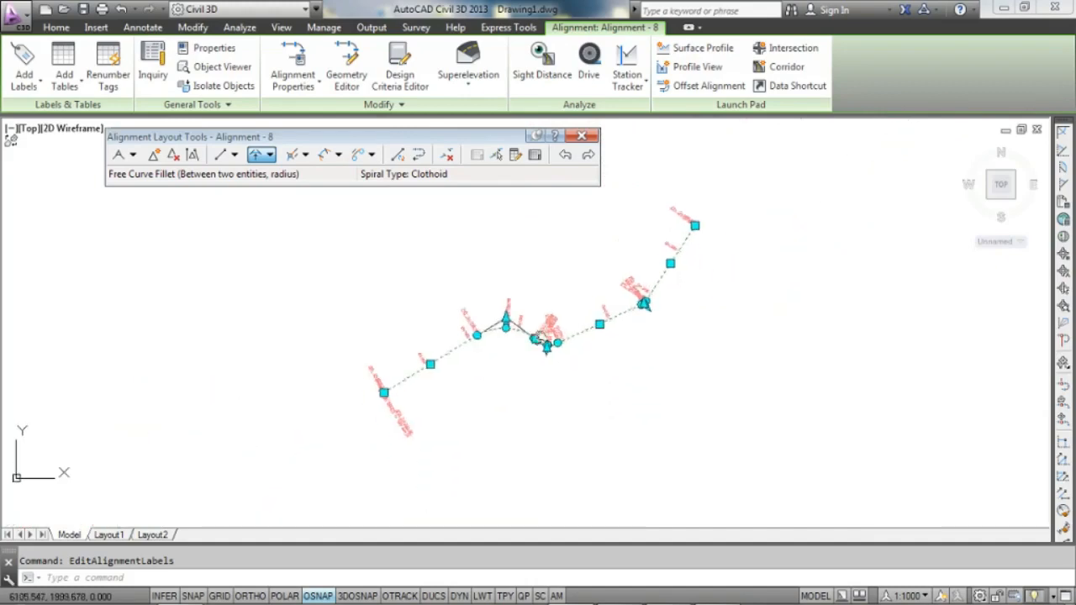
key("Escape")
scroll(510, 360, "up", 4)
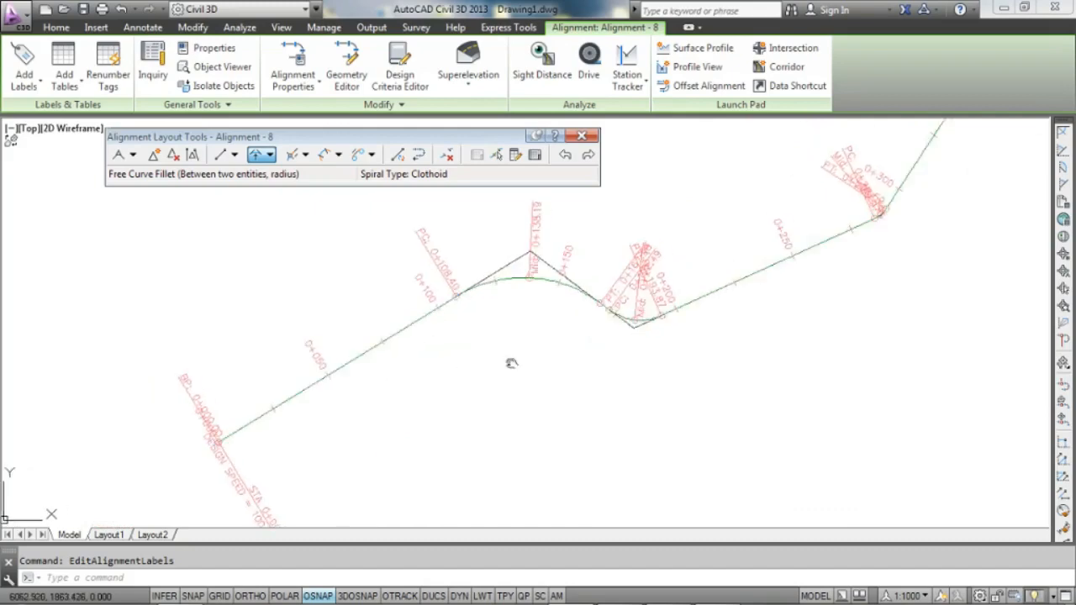
scroll(473, 367, "down", 2)
middle_click_drag(474, 365, 405, 408)
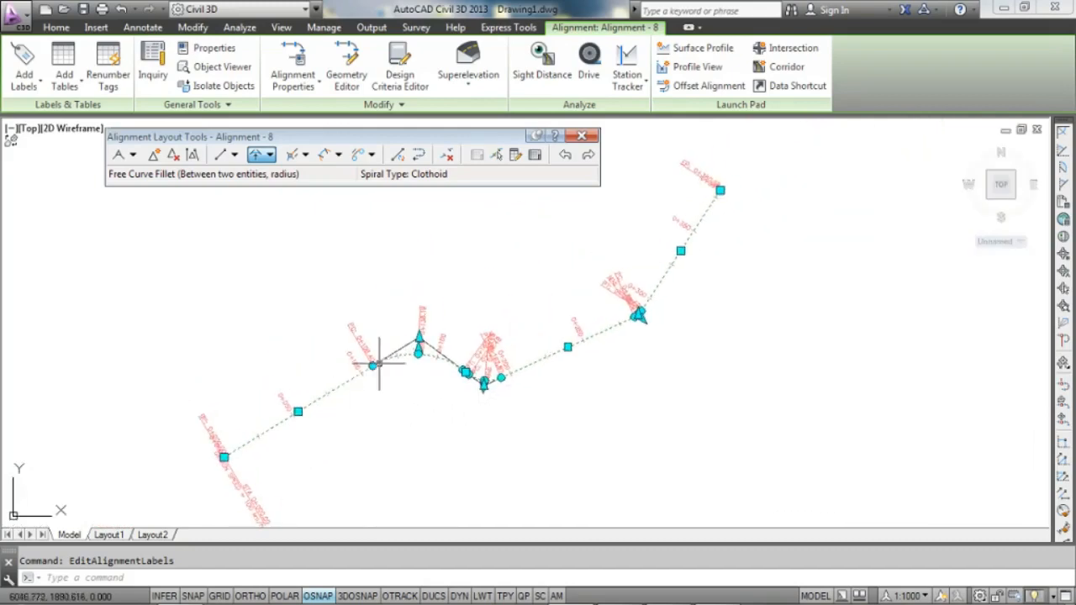
- Edit the alignment labels again and open the geometry points' Perpendicular with Tick and Line label style for editing
scroll(379, 363, "up", 2)
right_click(312, 393)
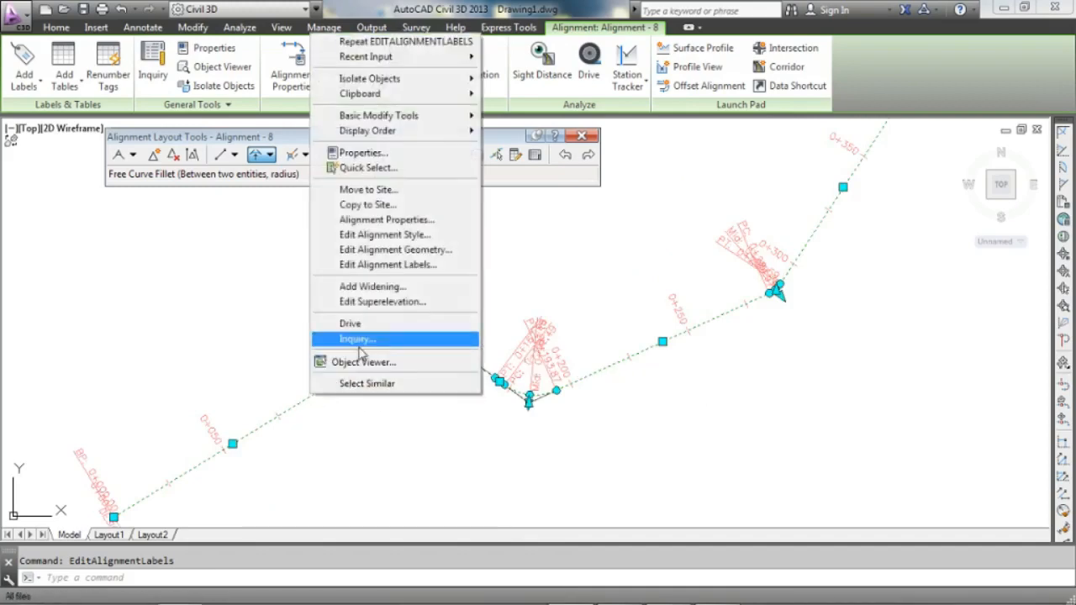
left_click(393, 264)
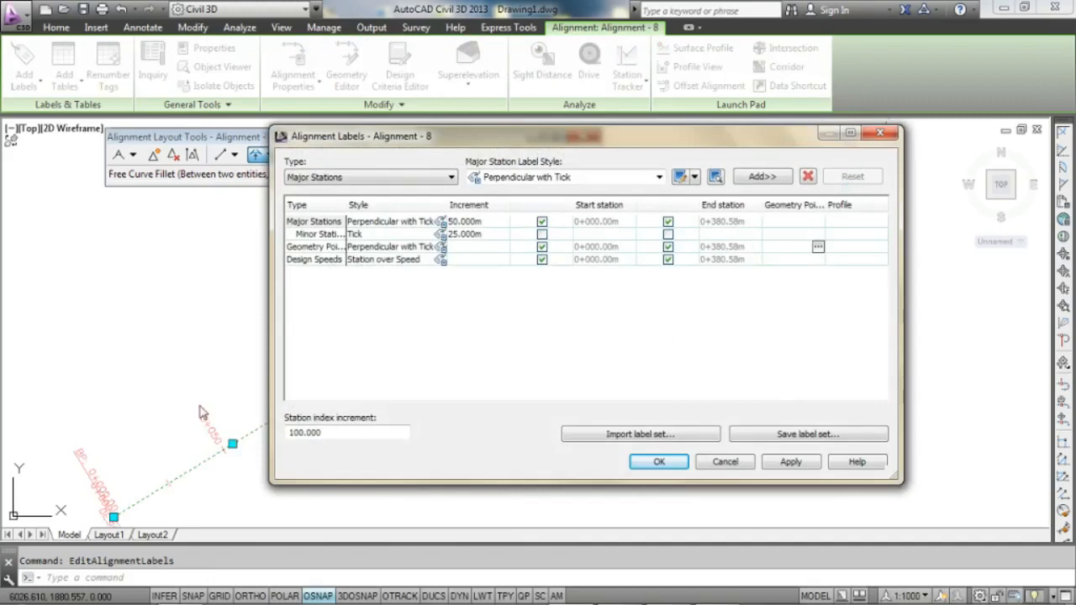
left_click(320, 247)
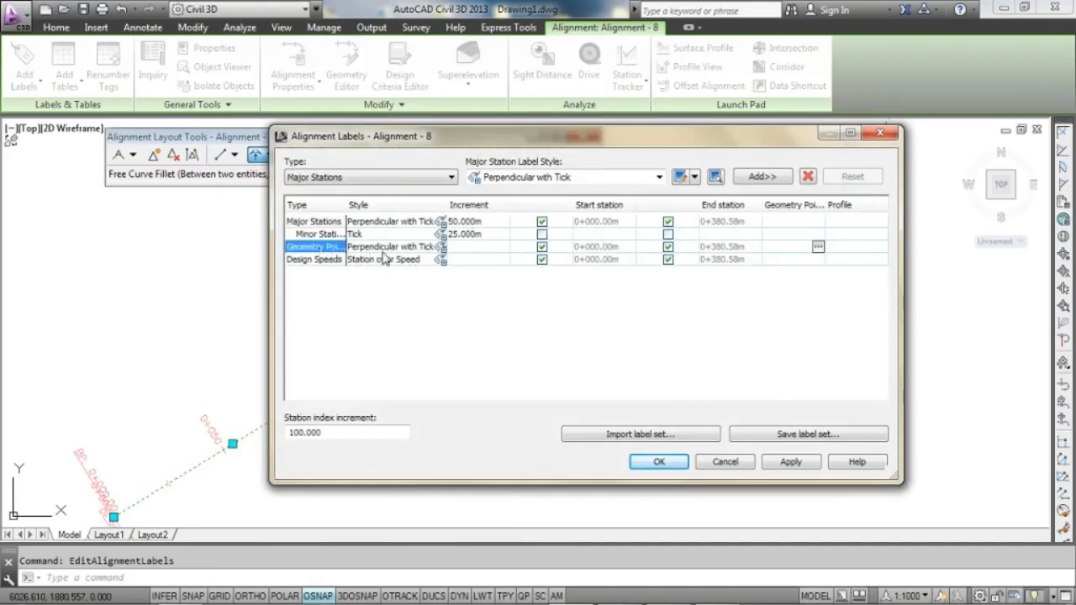
left_click(375, 248)
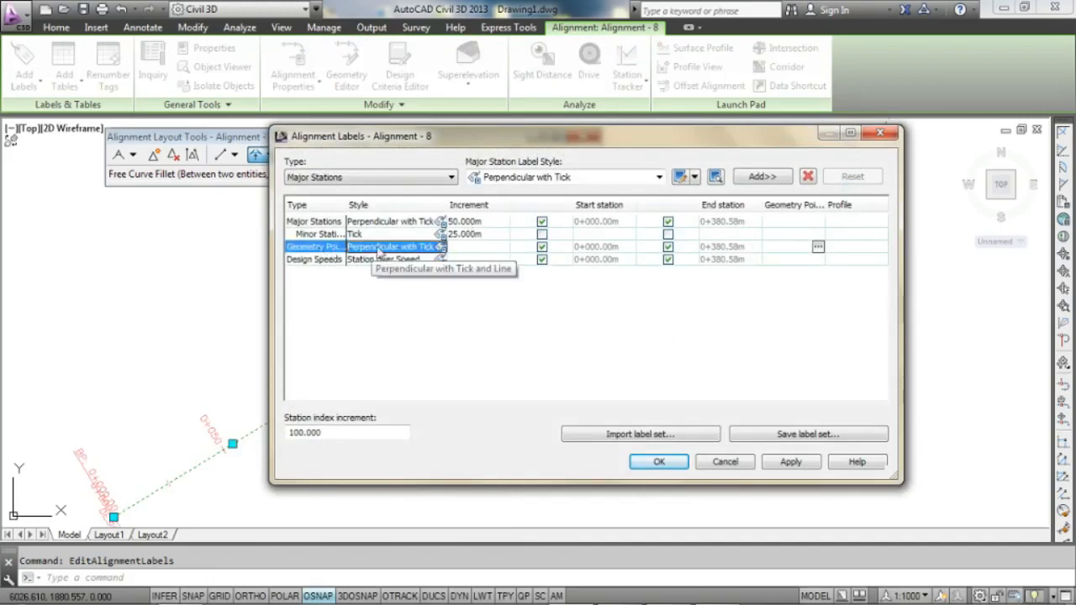
left_click(440, 246)
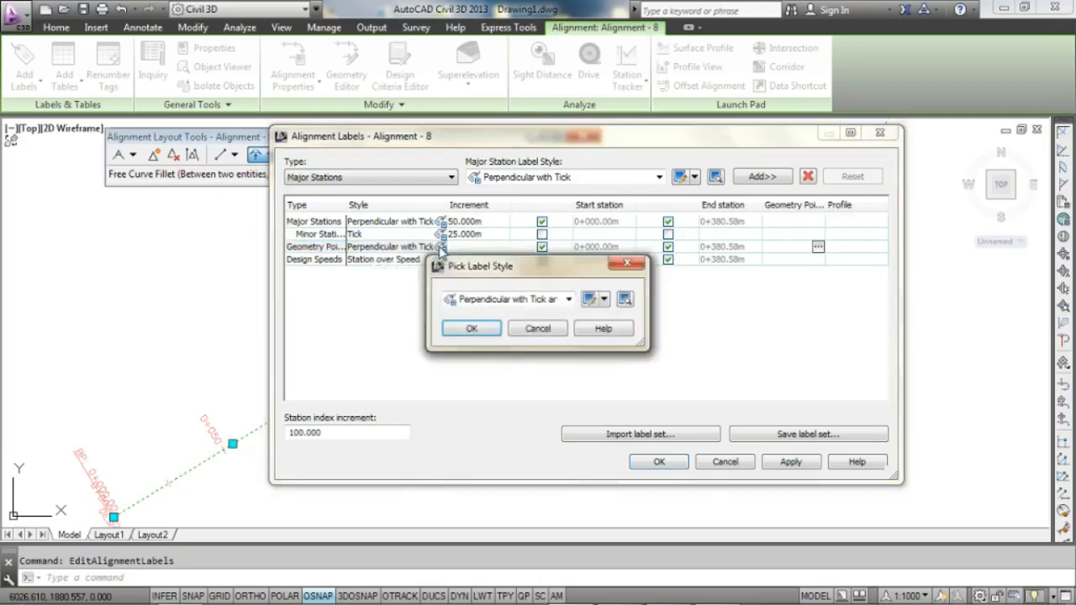
left_click(621, 266)
left_click(442, 248)
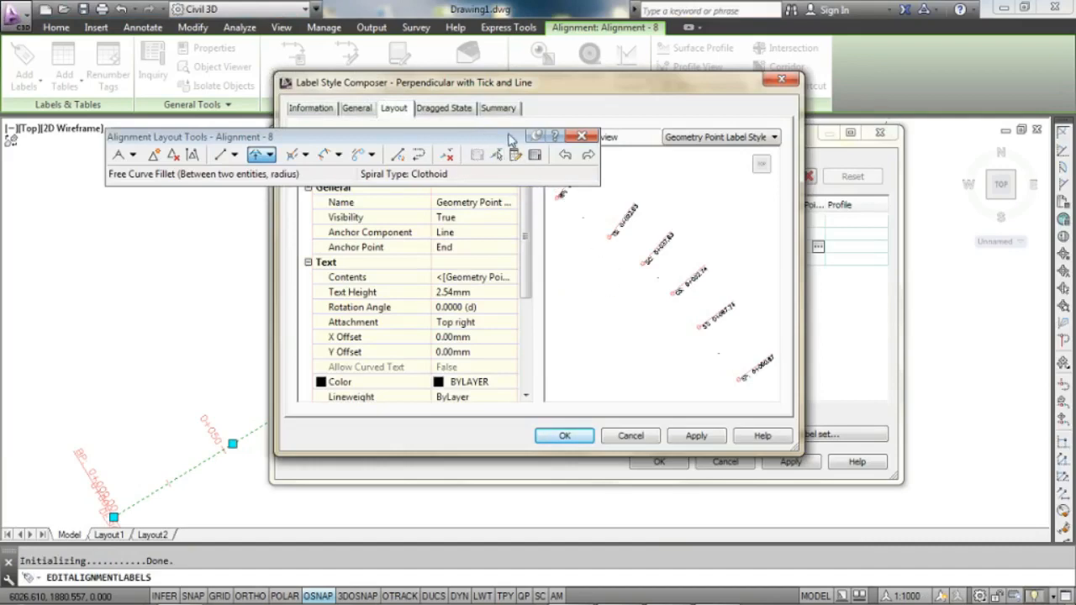
left_click(650, 89)
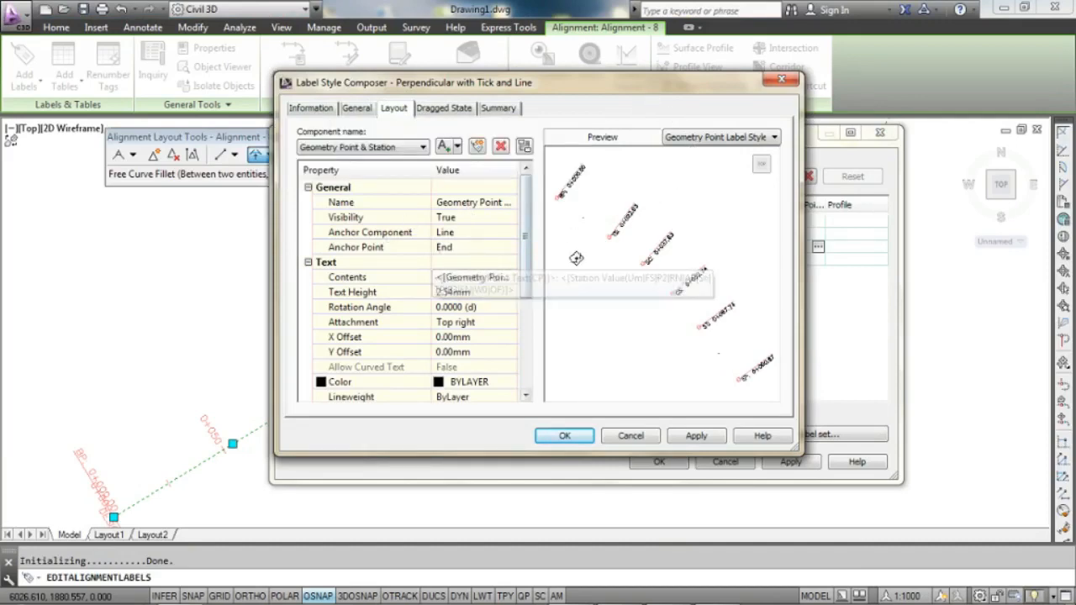
- Set the text height of the Geometry Point & Station component to 1.5 mm
left_click(352, 148)
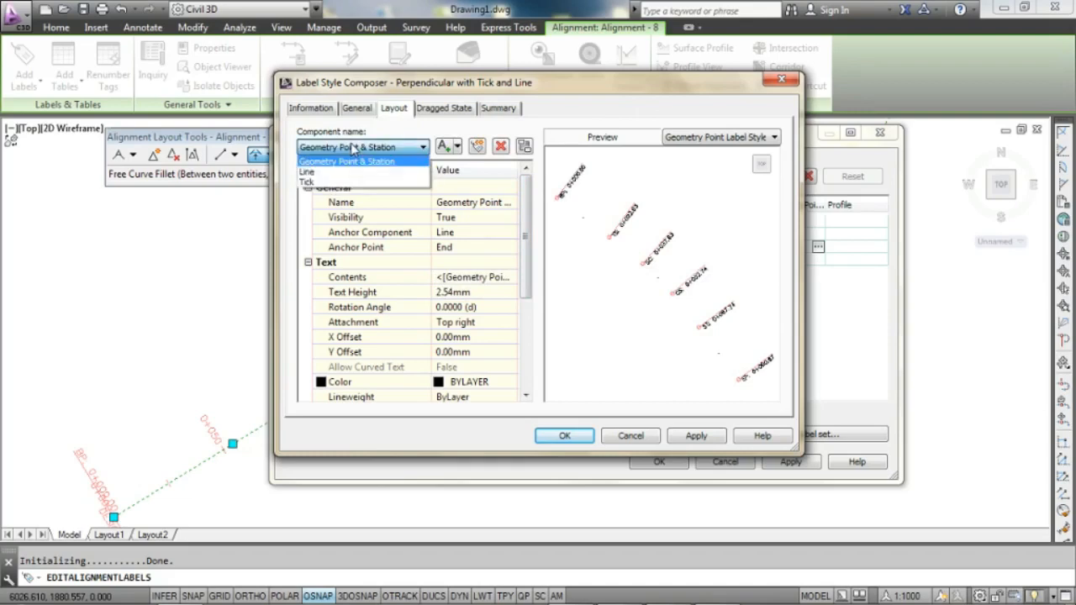
left_click(354, 147)
left_click(354, 147)
left_click(375, 160)
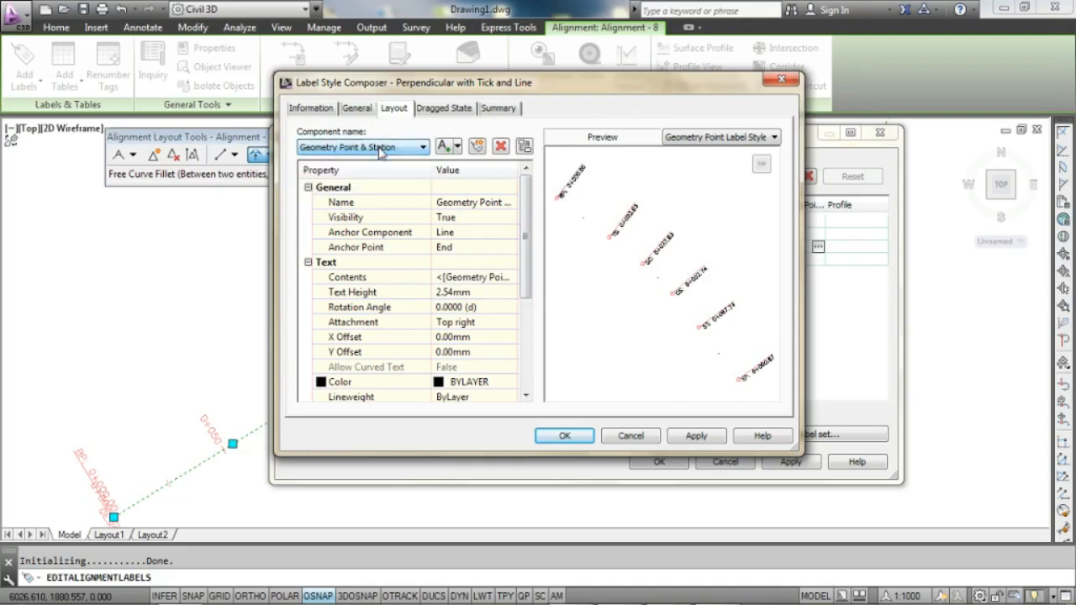
left_click(450, 293)
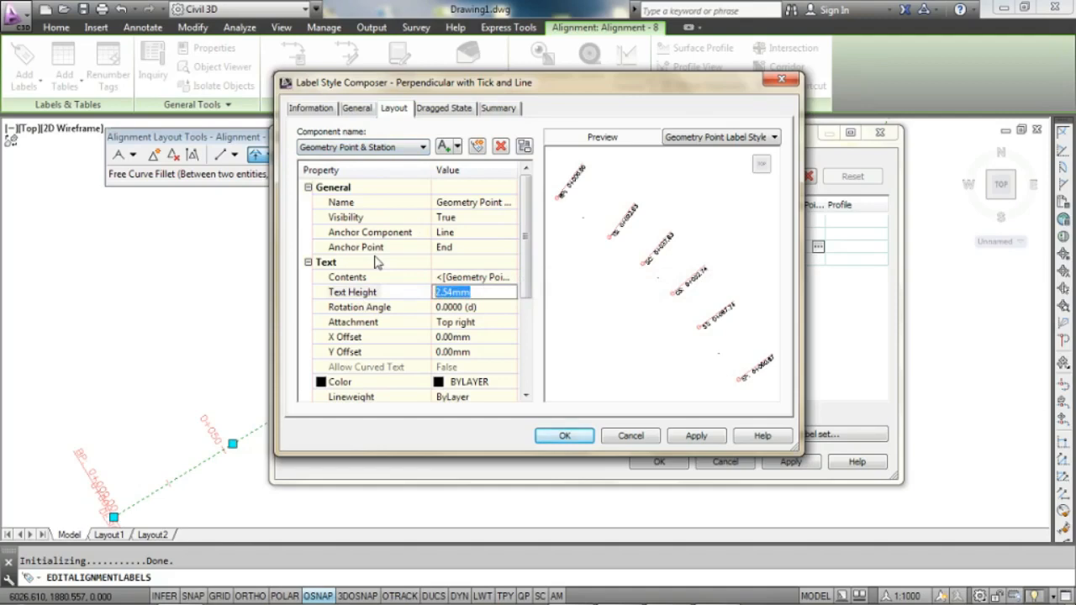
type("1.5")
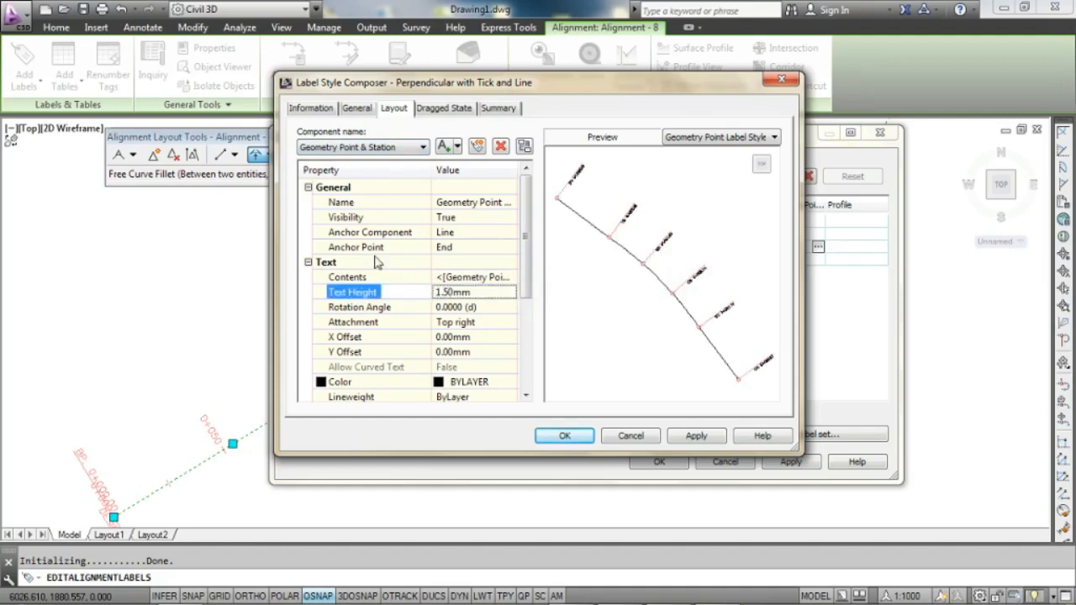
- Set the text color of the Geometry Point & Station component to blue, index color 160
left_click(503, 383)
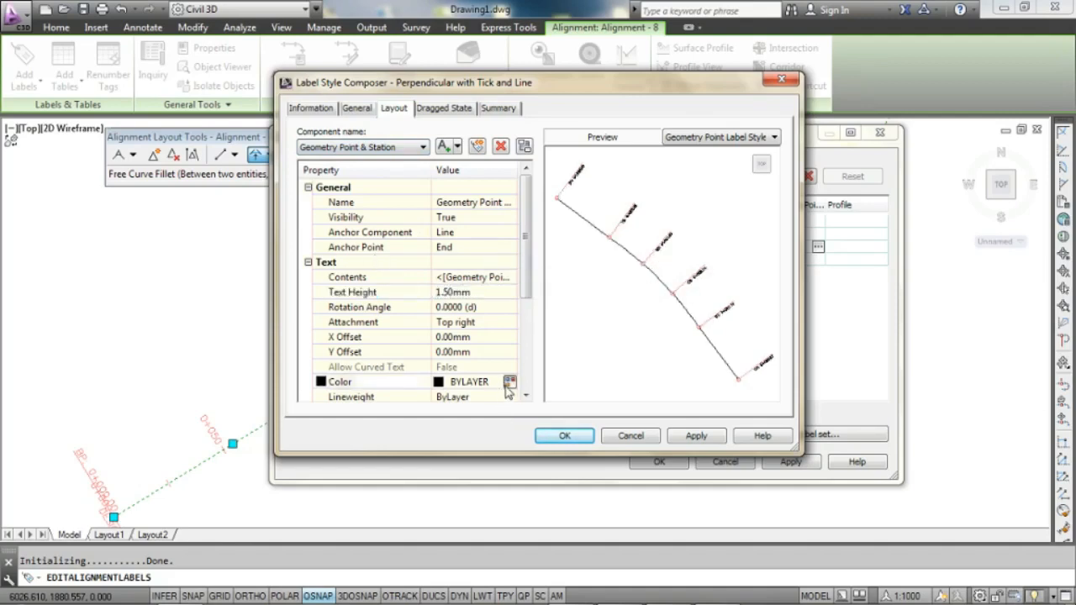
left_click(511, 383)
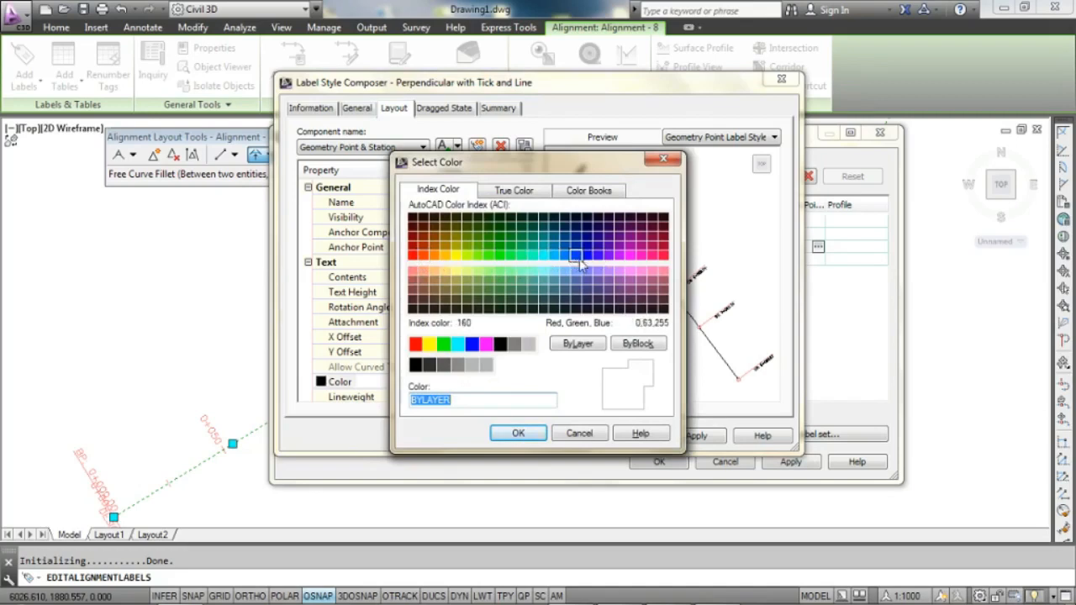
left_click(579, 256)
left_click(518, 433)
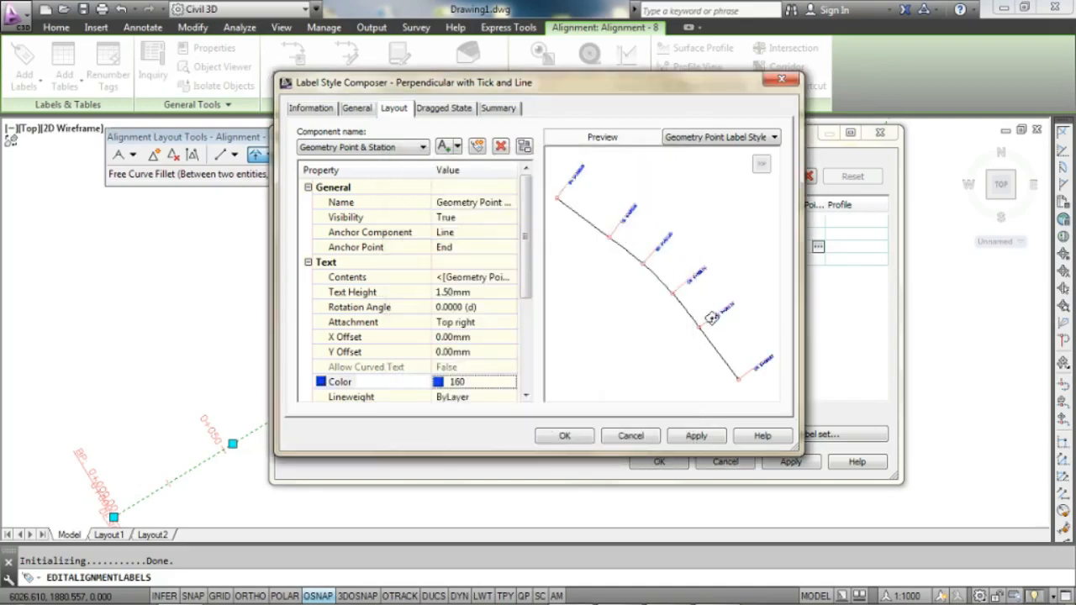
- Try fixed lengths of 10 mm and 15 mm for the label style's Line component, and set it to 20 mm
left_click(402, 149)
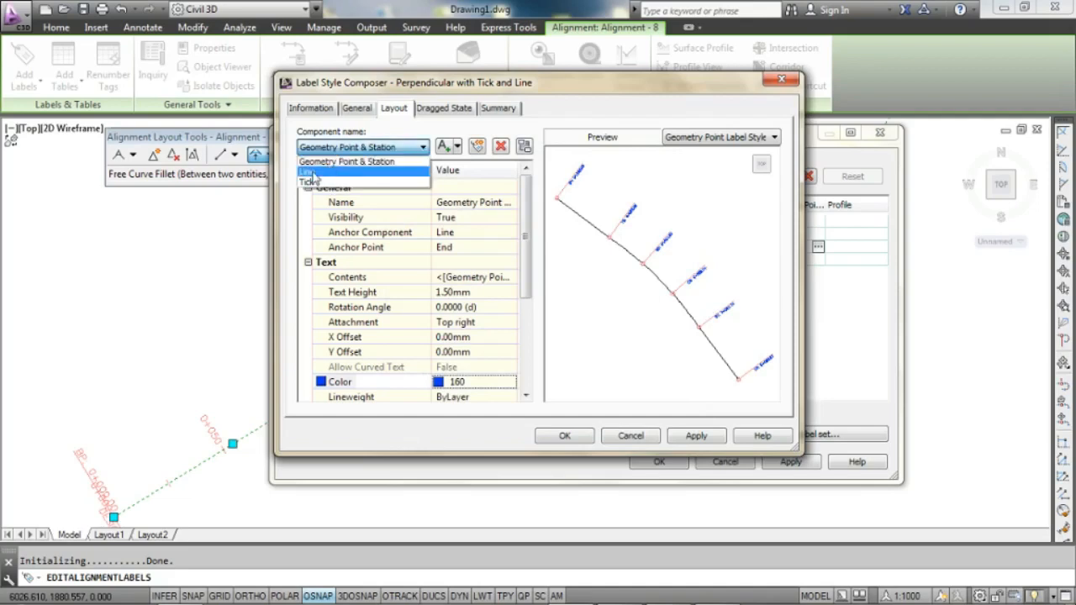
left_click(317, 173)
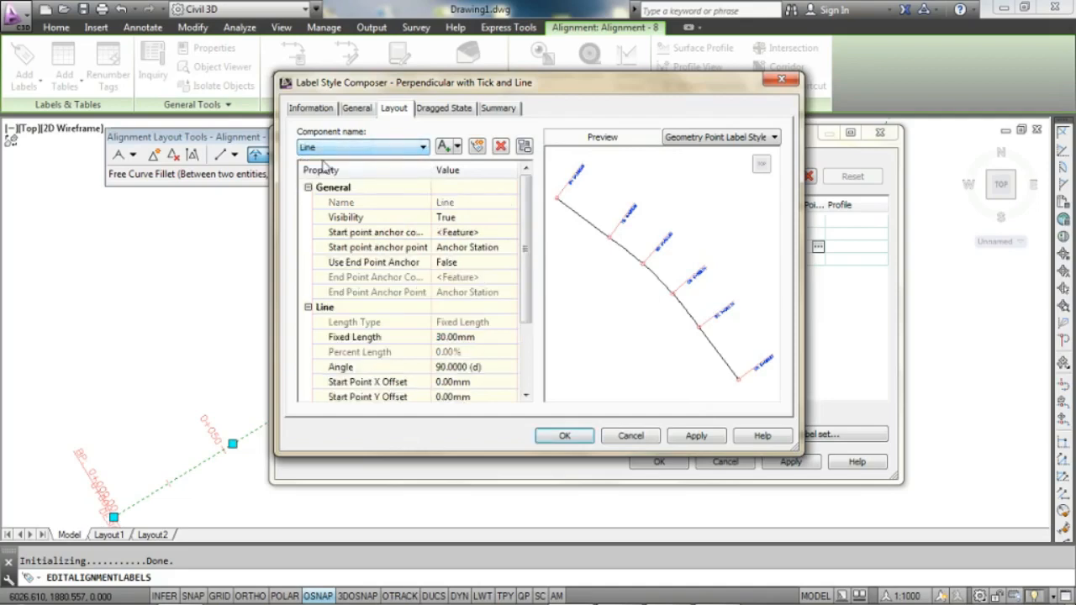
left_click(477, 338)
type("10")
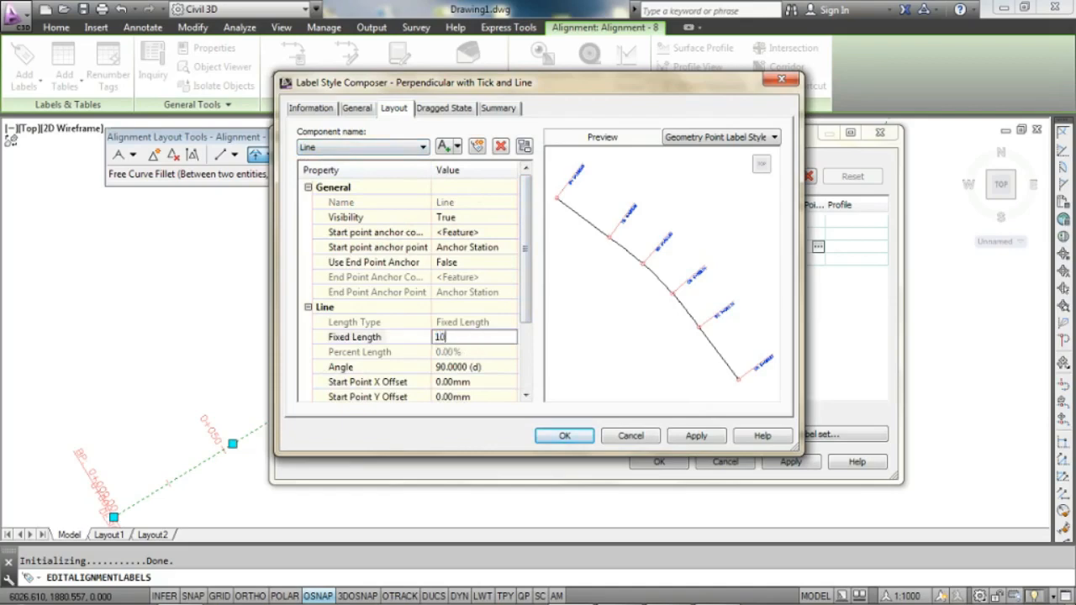
key("Return")
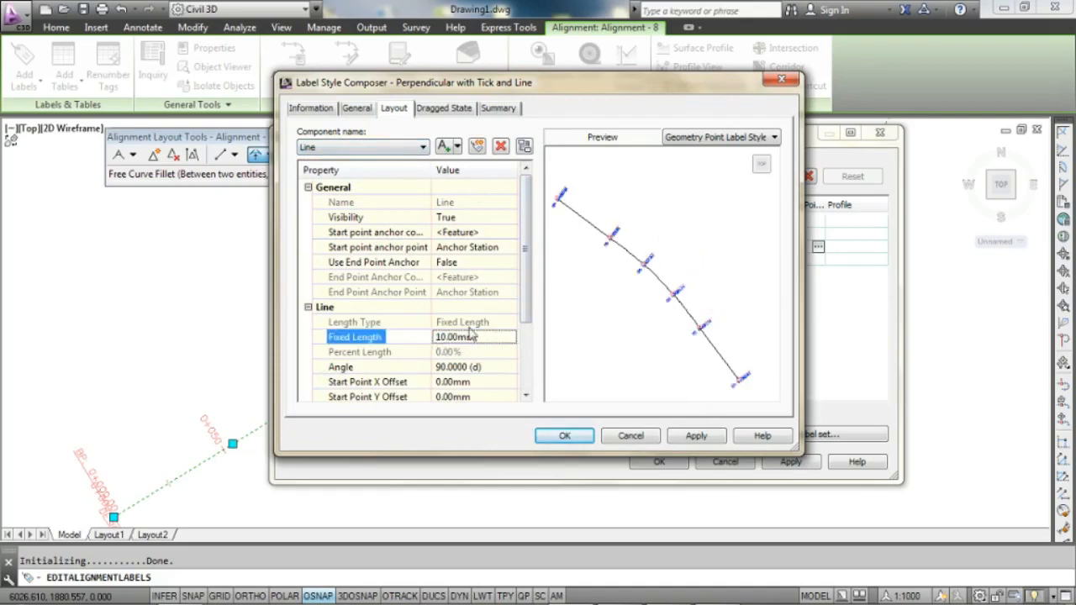
left_click(486, 340)
type("15")
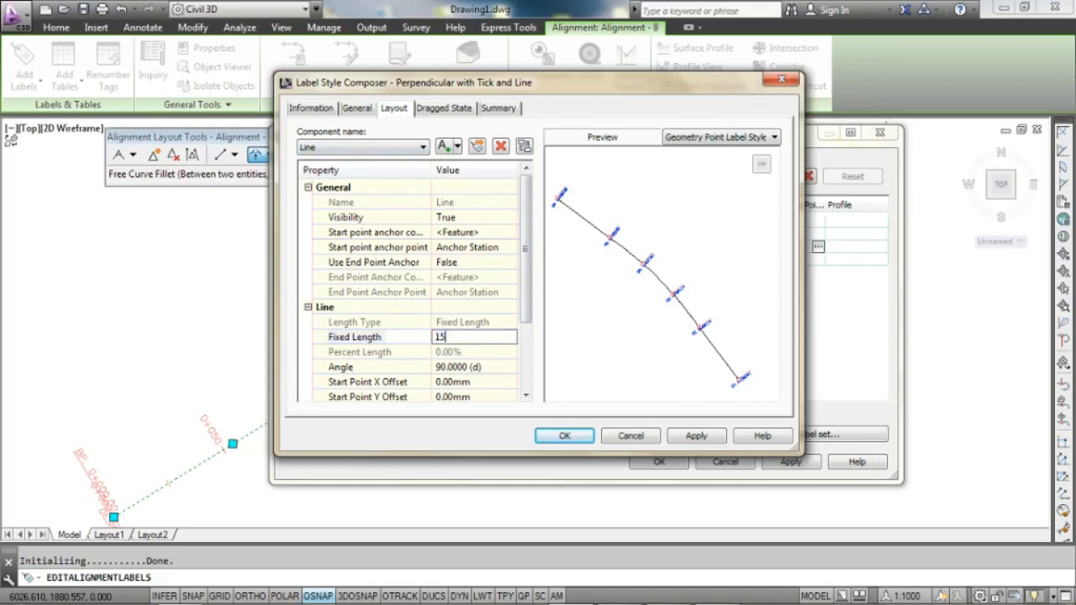
key("Return")
left_click(481, 337)
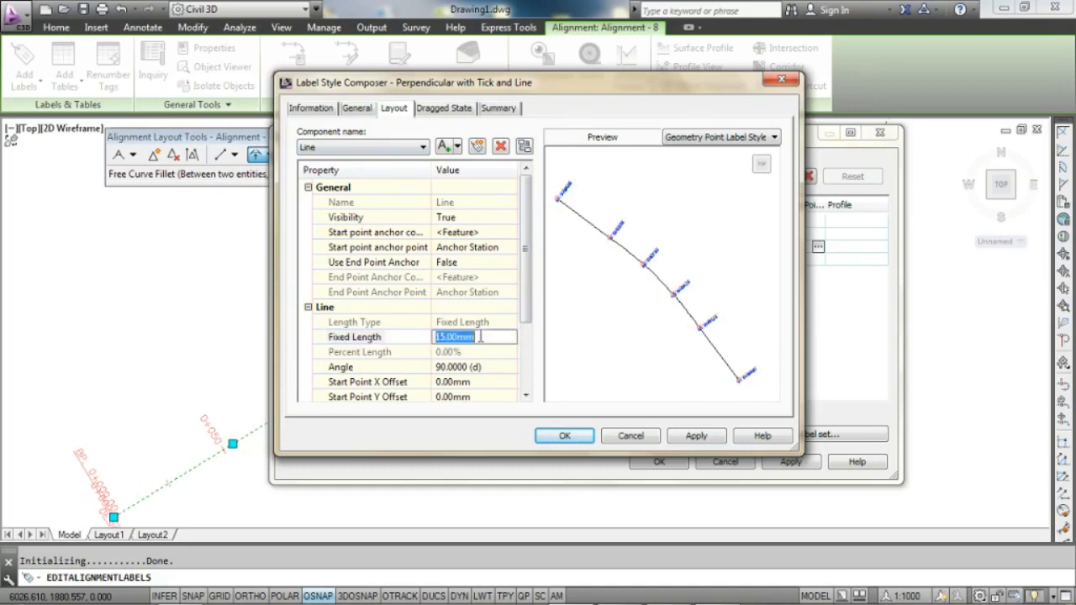
type("20")
key("Return")
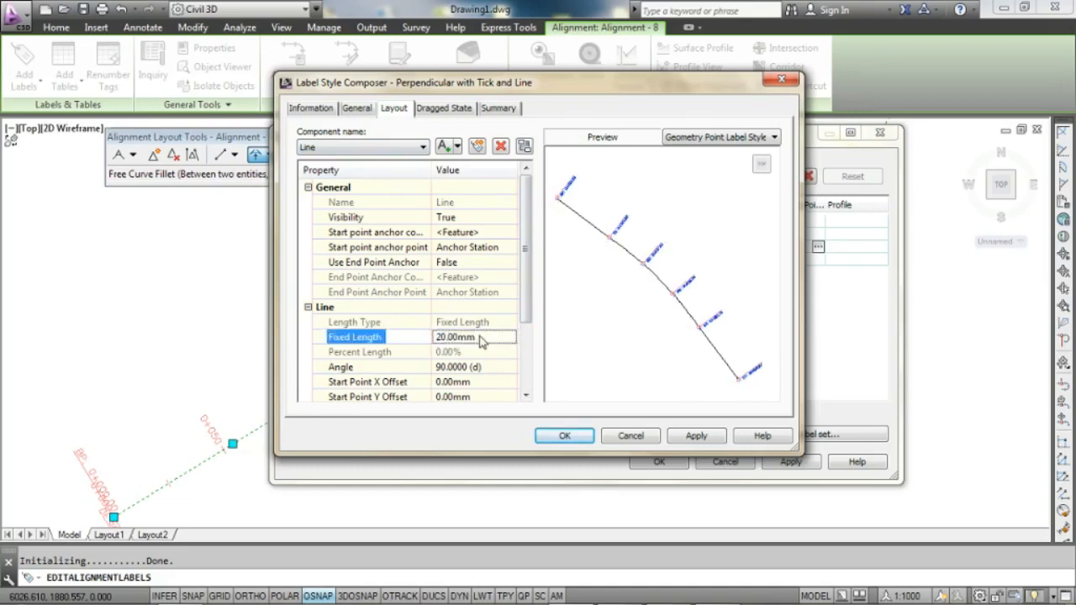
- Set the Line component's color to green, index color 90, and apply the label style changes
left_click_drag(521, 313, 530, 350)
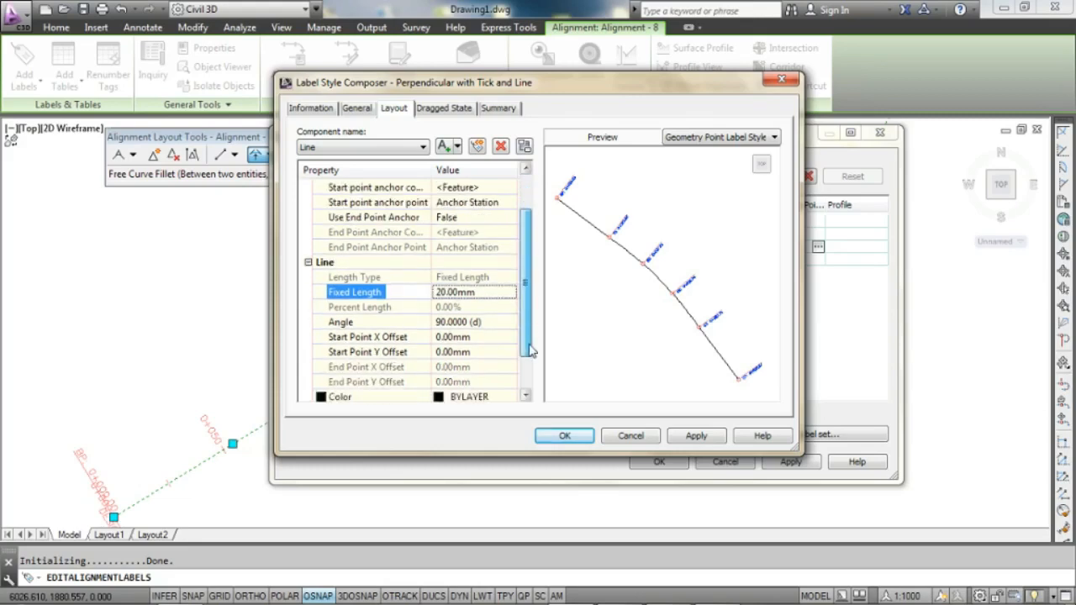
left_click(483, 399)
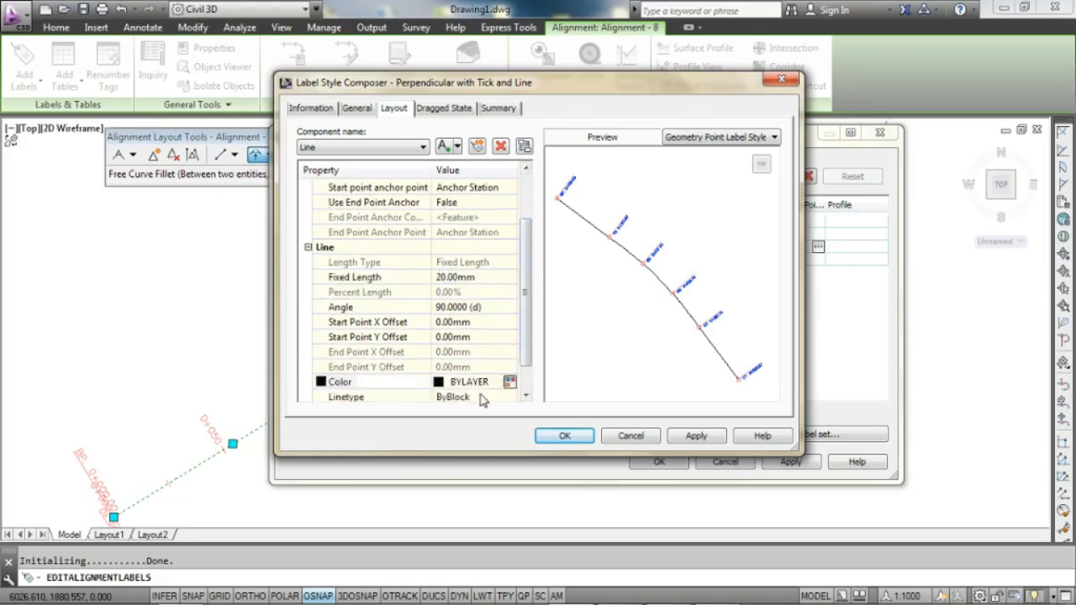
left_click(510, 382)
left_click(499, 254)
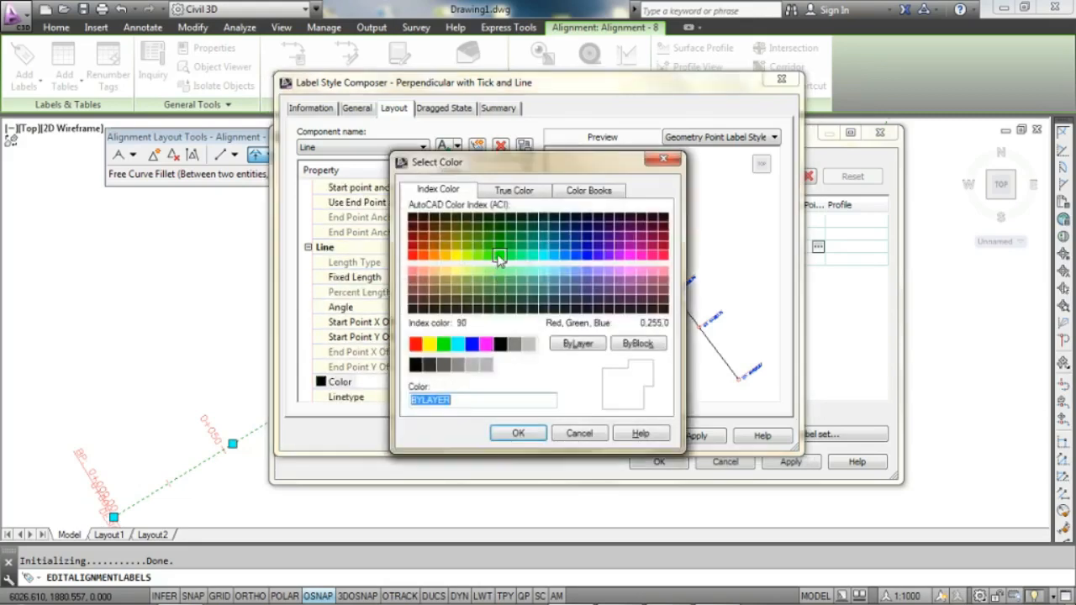
left_click(518, 434)
left_click(696, 435)
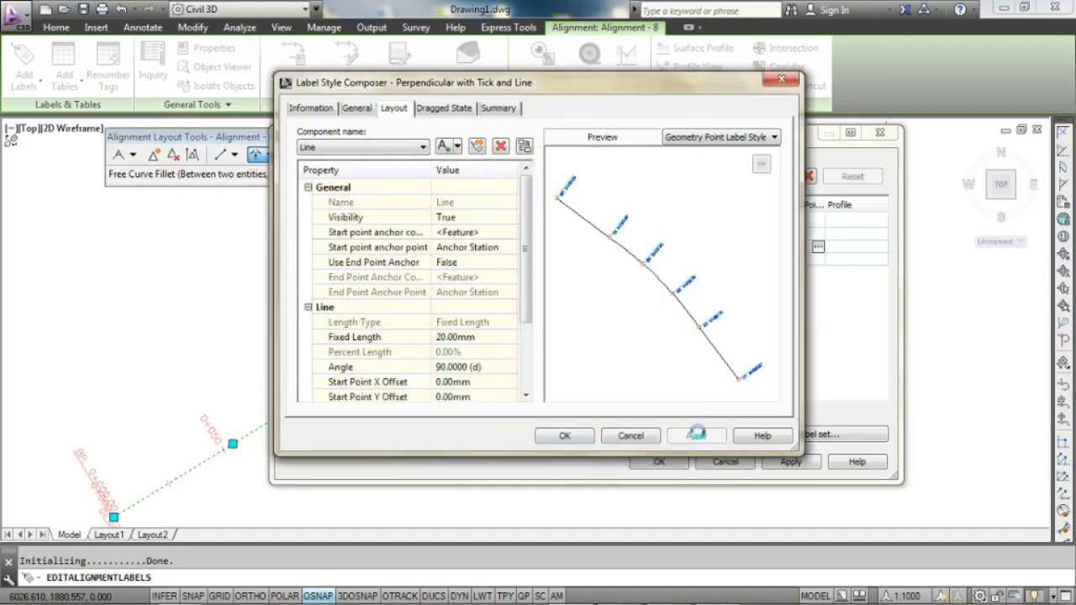
- Set the Tick component's block height to 1 mm, apply it and accept the geometry point label style
left_click(370, 147)
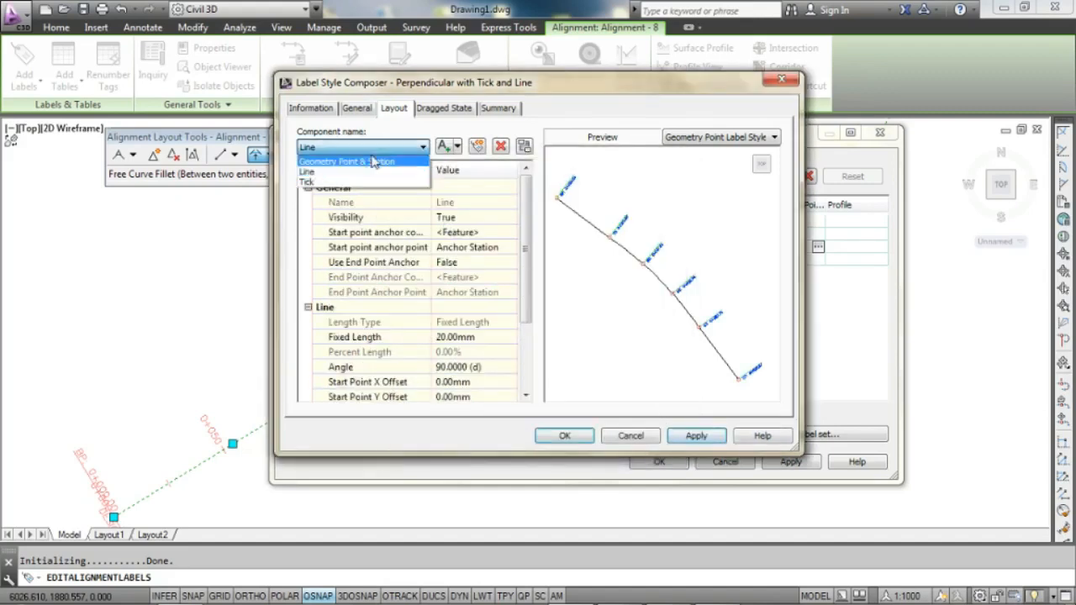
left_click(309, 182)
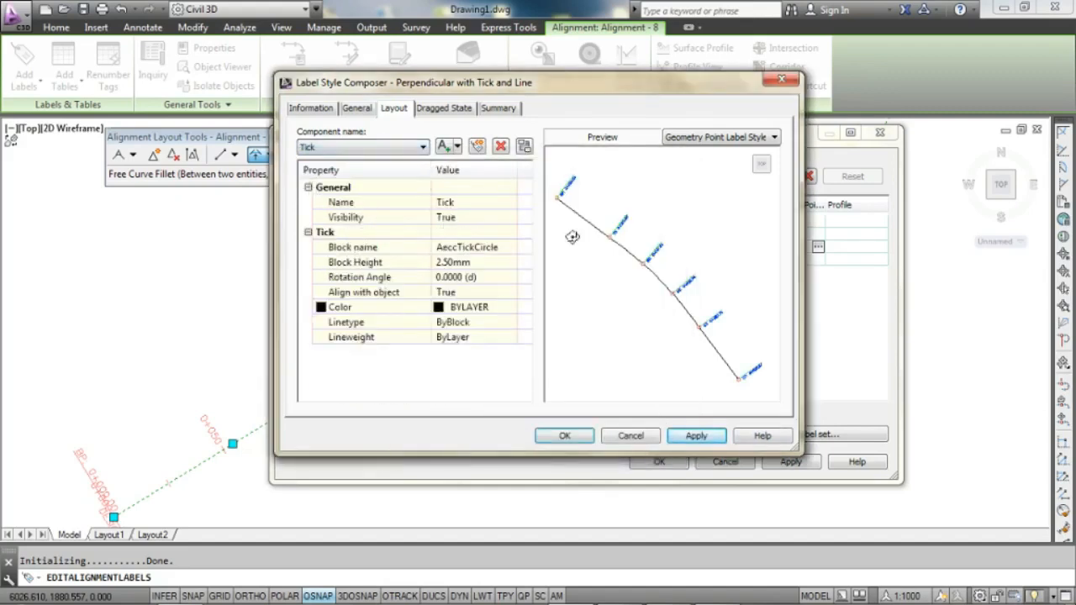
left_click(477, 263)
type("1")
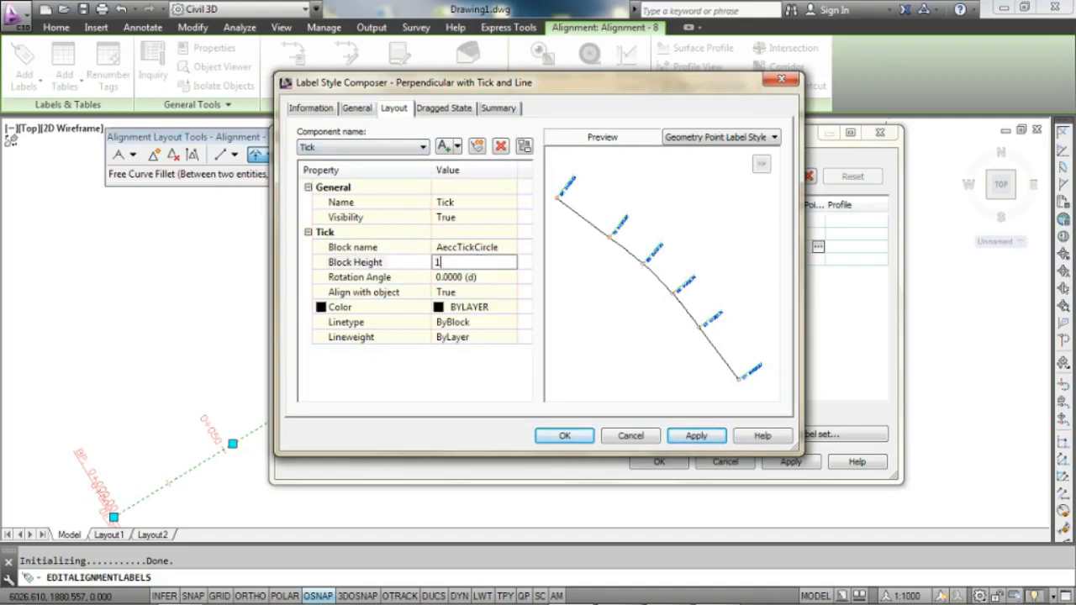
key("Return")
left_click(682, 438)
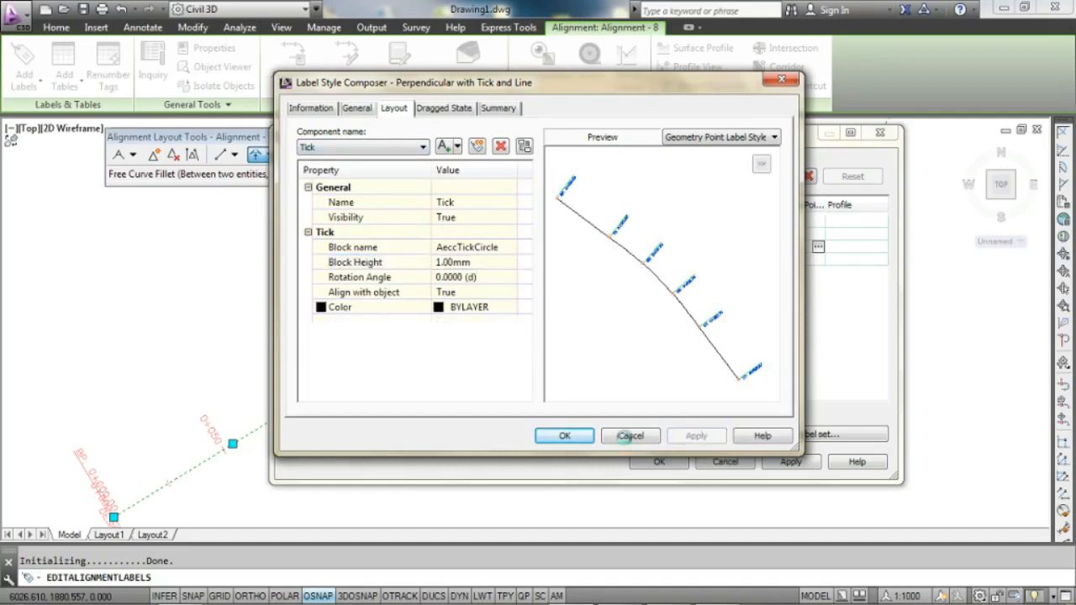
left_click(566, 436)
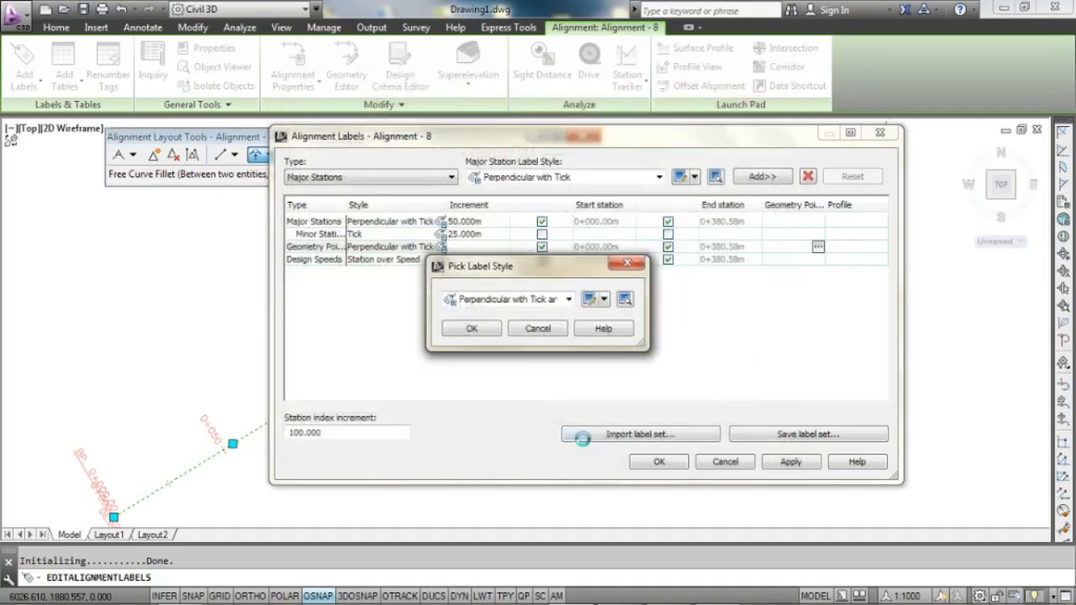
left_click(472, 329)
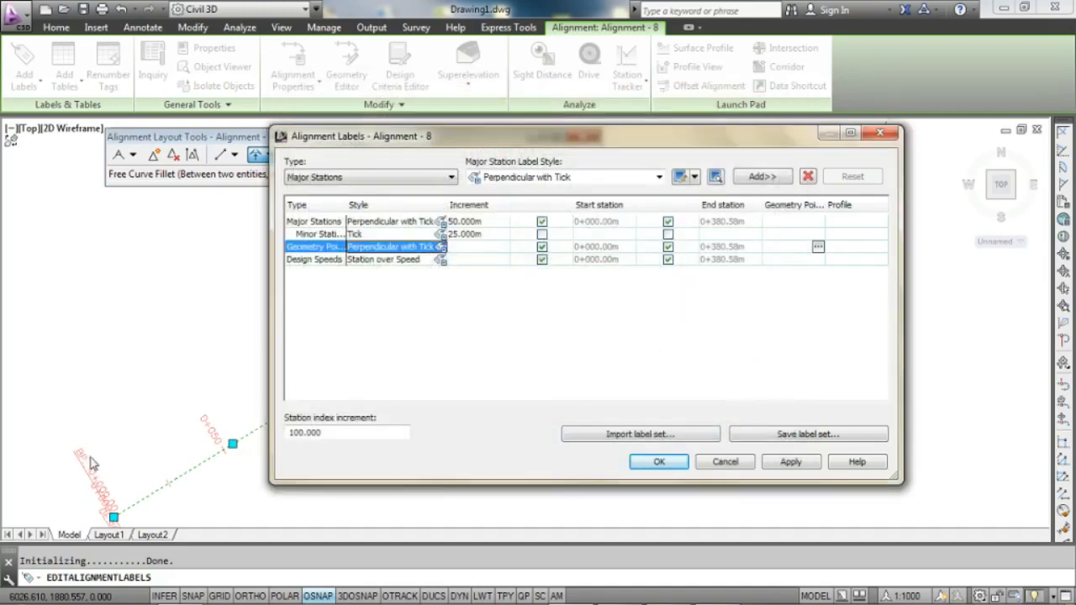
- Widen the Style column for the alignment label types, then apply the labels to the alignment and finish the label editing
left_click(317, 222)
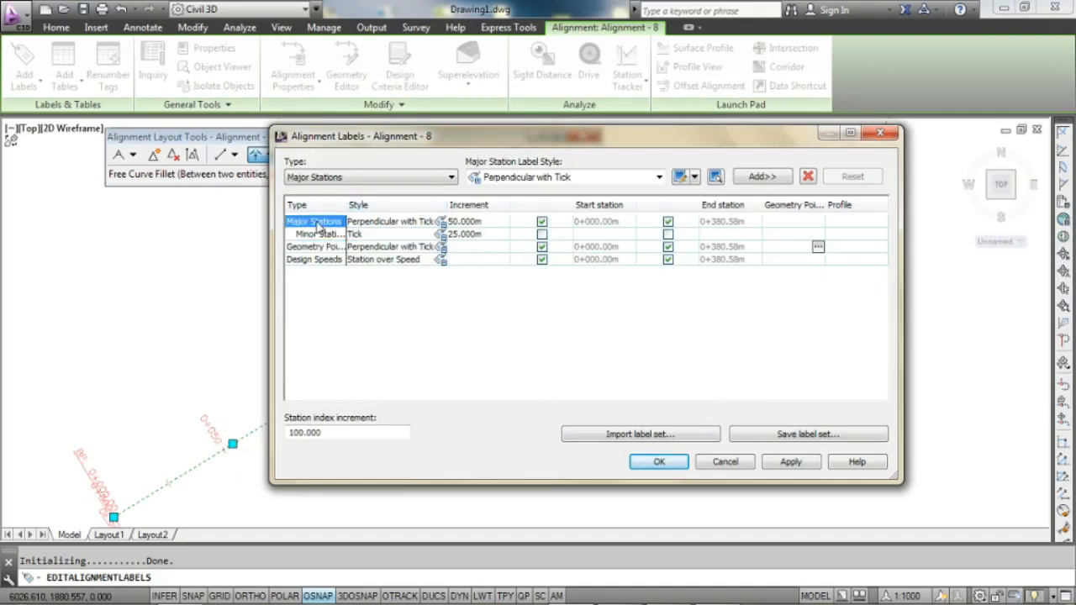
left_click(377, 223)
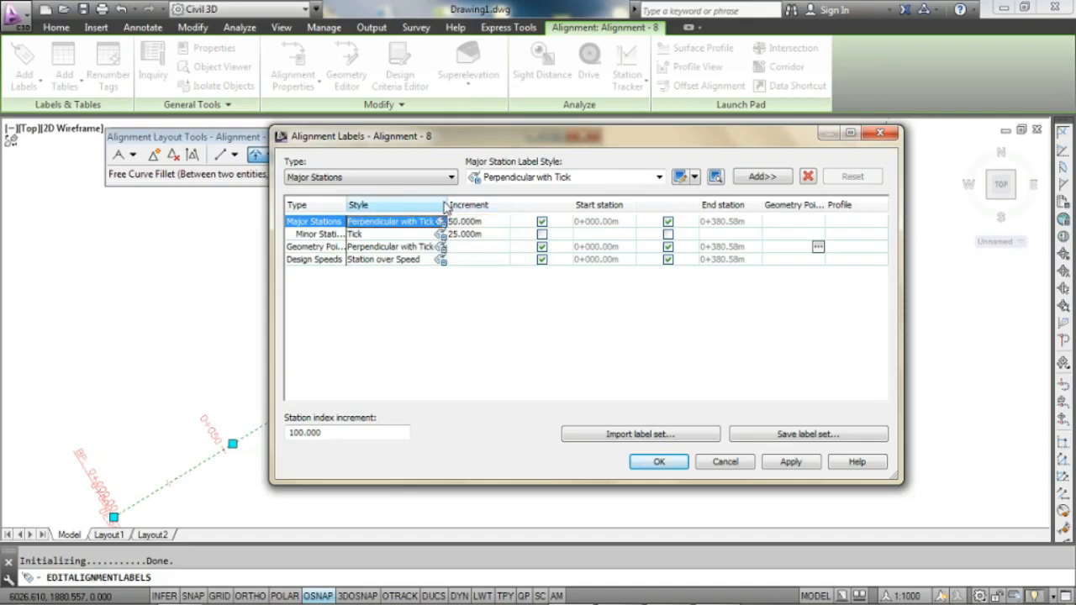
left_click_drag(445, 205, 464, 205)
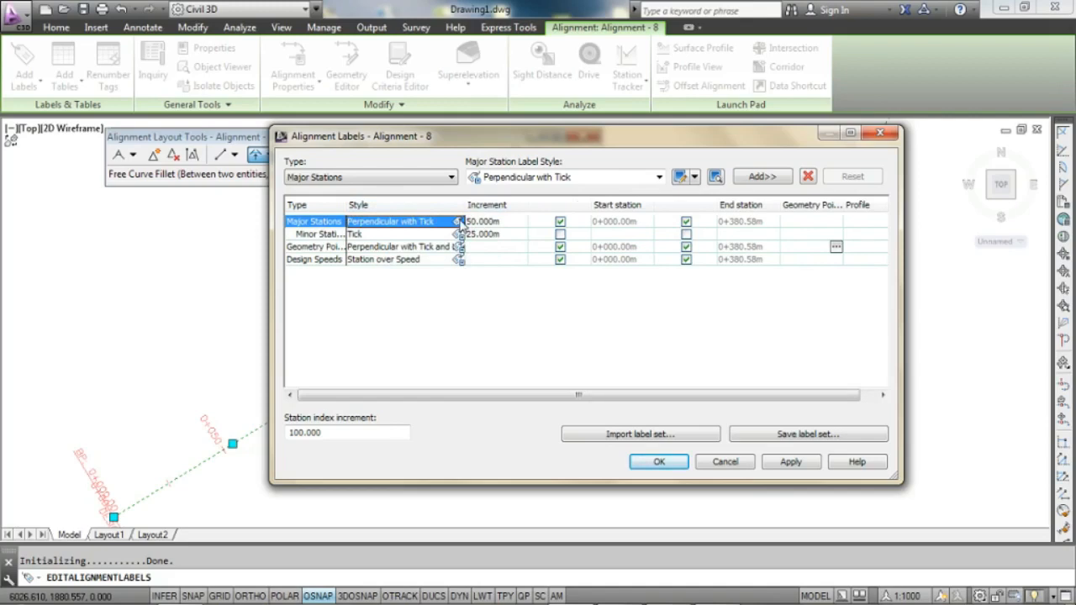
left_click(792, 463)
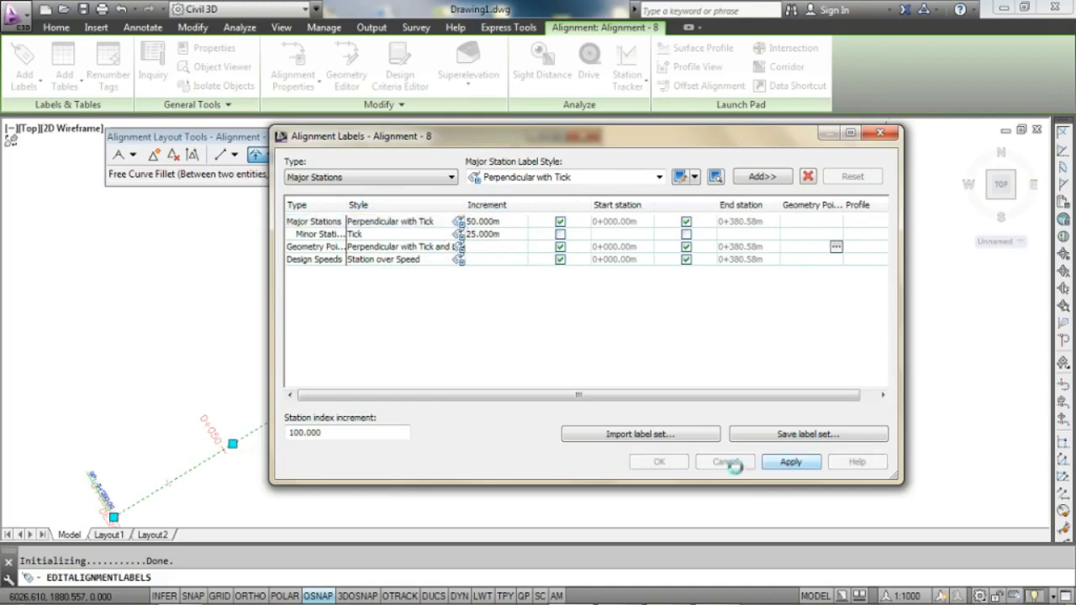
left_click(659, 462)
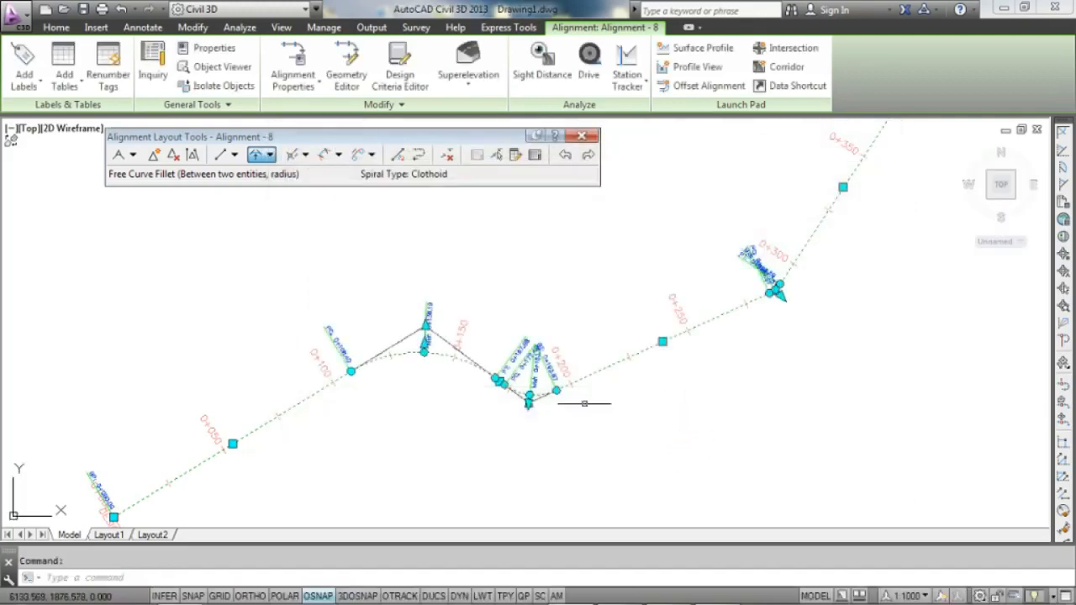
- Examine the restyled geometry point labels, leader lines and tick circles at the alignment's curves
scroll(529, 388, "up", 3)
scroll(505, 377, "up", 2)
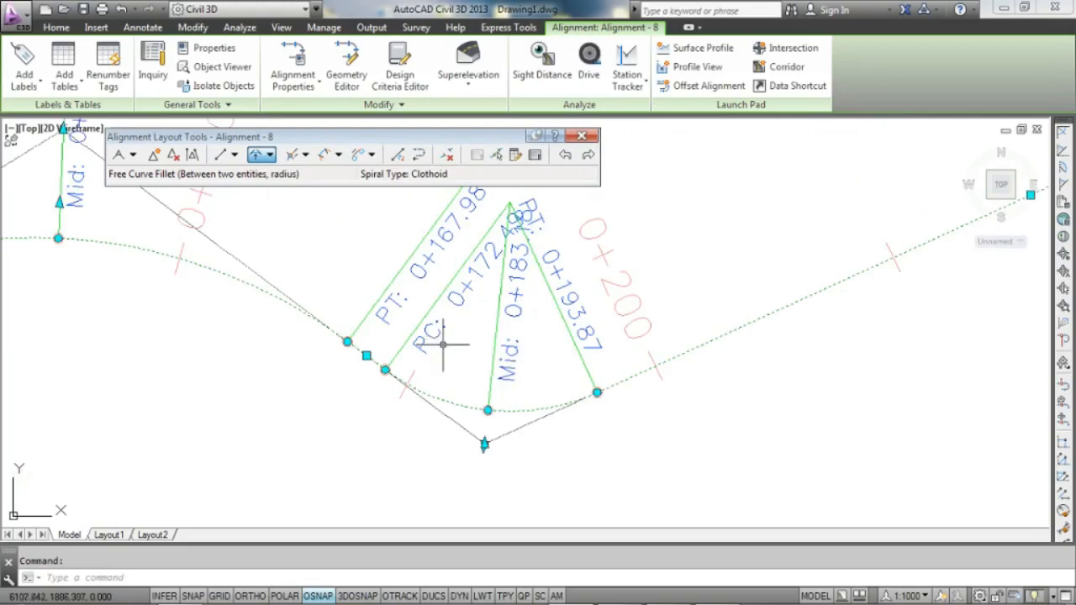
scroll(439, 356, "down", 2)
key("Escape")
middle_click_drag(533, 335, 426, 390)
scroll(506, 362, "down", 4)
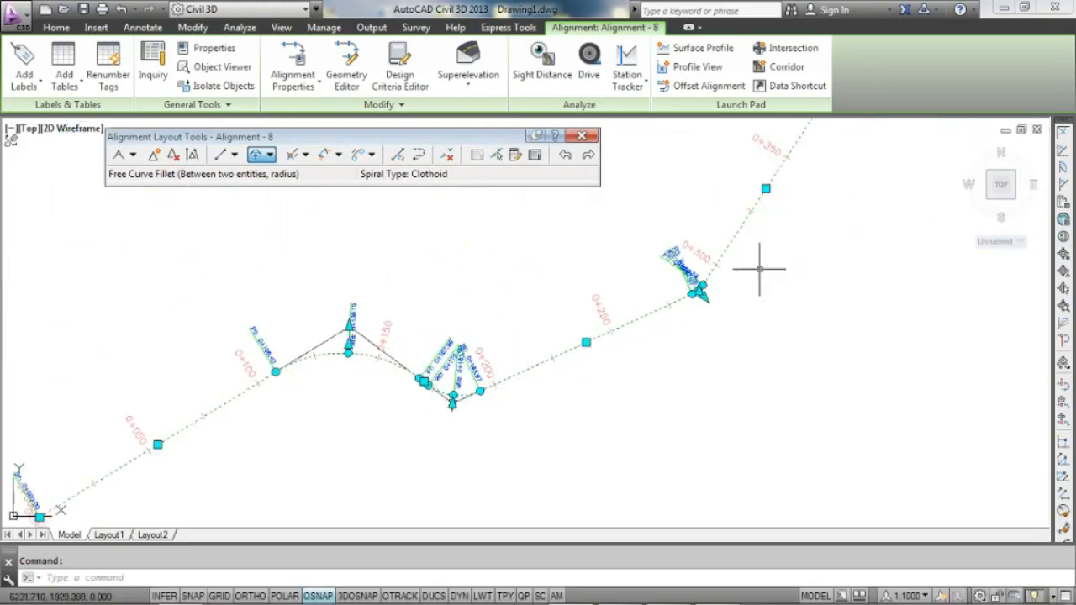
scroll(682, 275, "up", 8)
scroll(757, 396, "up", 4)
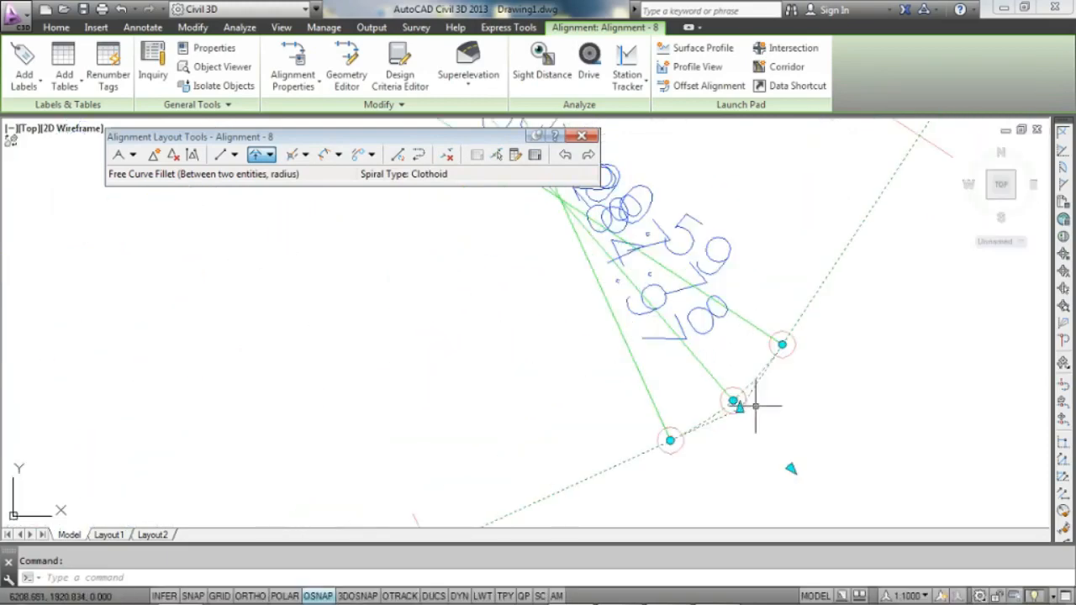
scroll(734, 395, "down", 3)
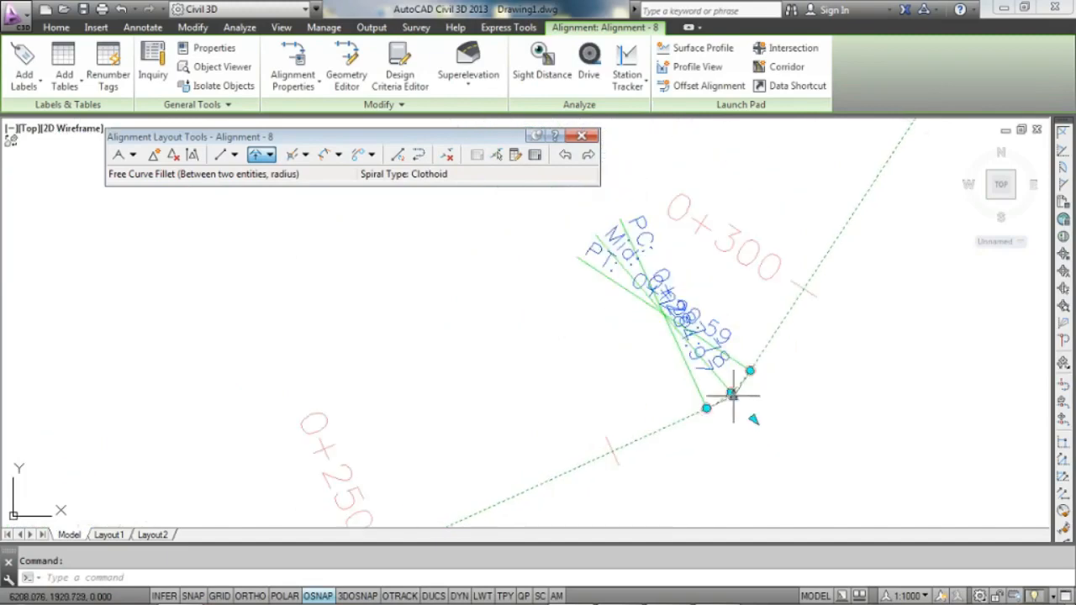
scroll(733, 392, "up", 2)
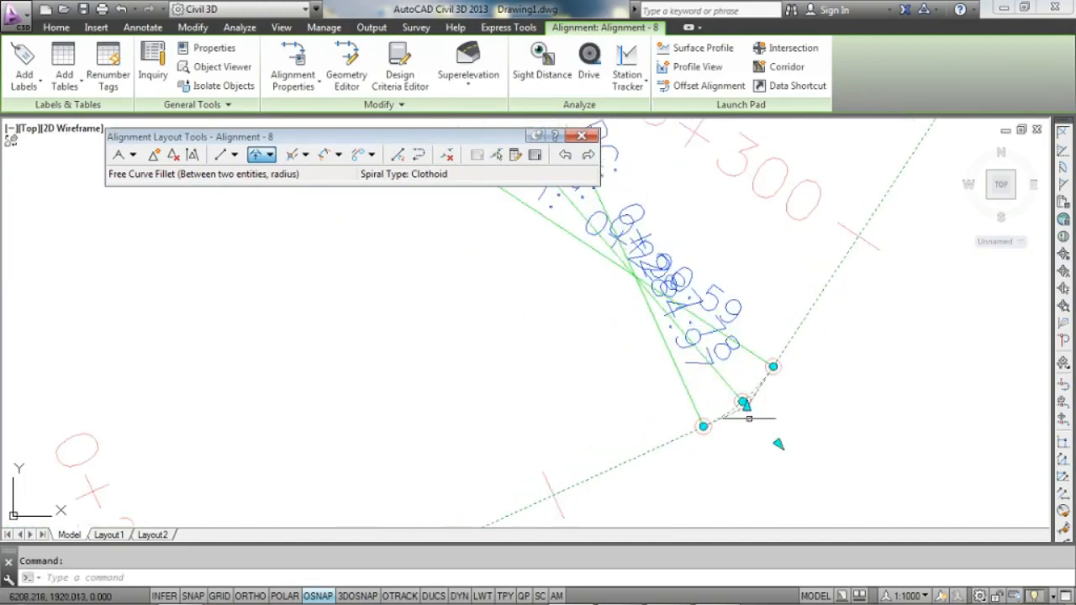
scroll(531, 355, "down", 5)
middle_click_drag(511, 370, 698, 295)
middle_click_drag(367, 381, 500, 322)
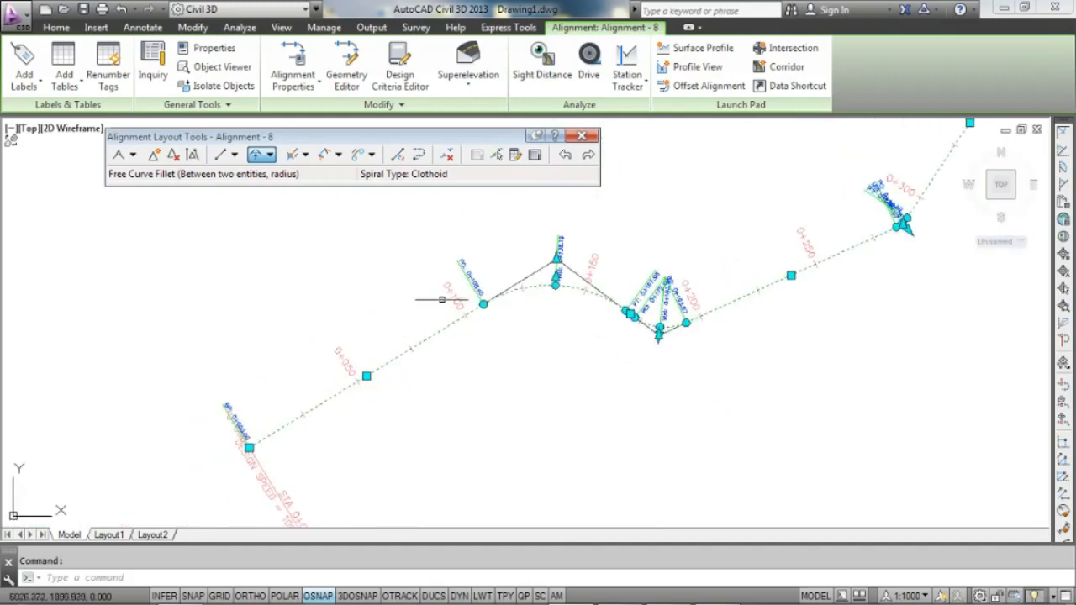
- Inspect the major station labels and minor station ticks along the alignment's first straight section
scroll(437, 328, "up", 4)
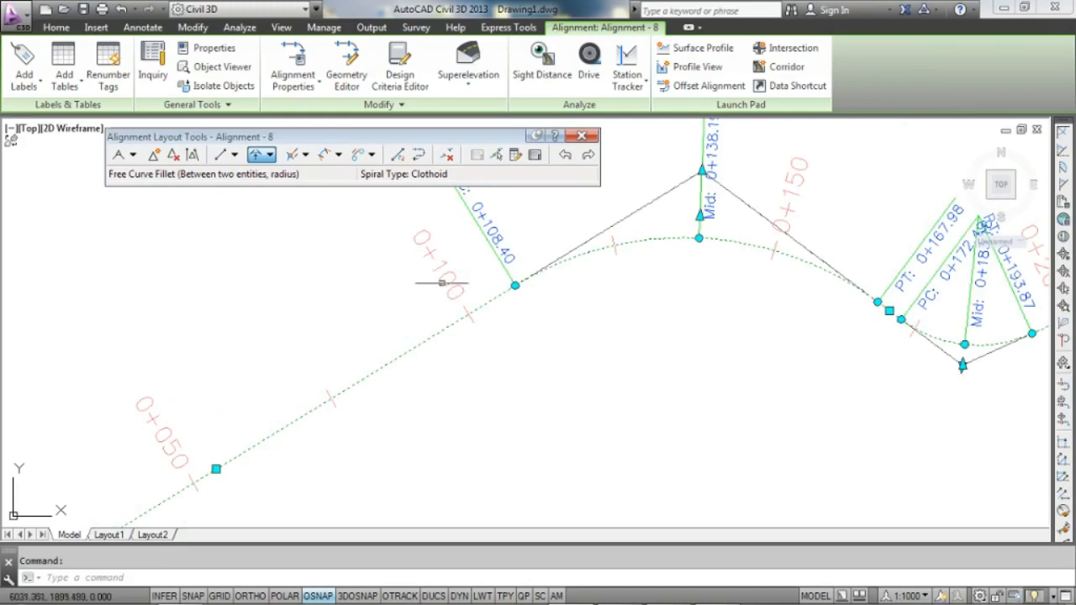
scroll(442, 307, "down", 2)
scroll(370, 368, "up", 4)
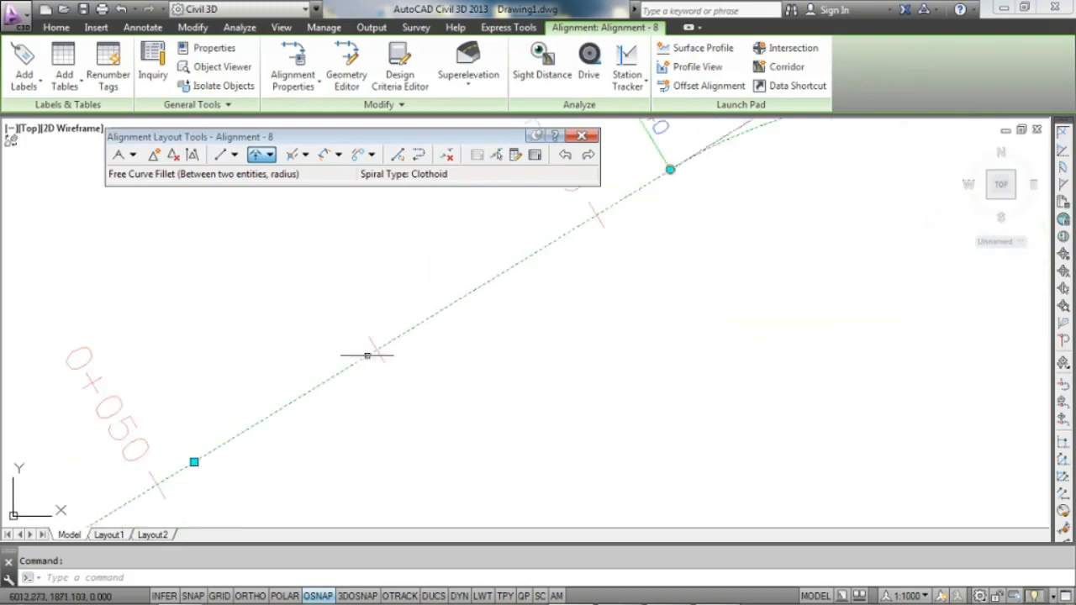
scroll(361, 370, "down", 4)
scroll(408, 338, "up", 4)
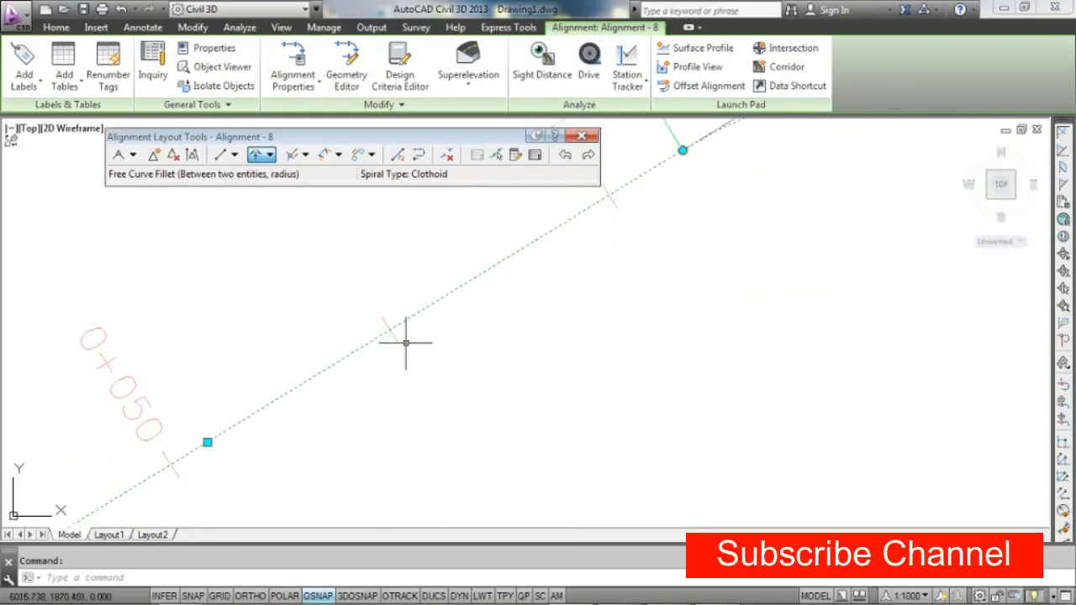
scroll(395, 338, "down", 4)
scroll(413, 348, "up", 4)
middle_click_drag(224, 403, 372, 352)
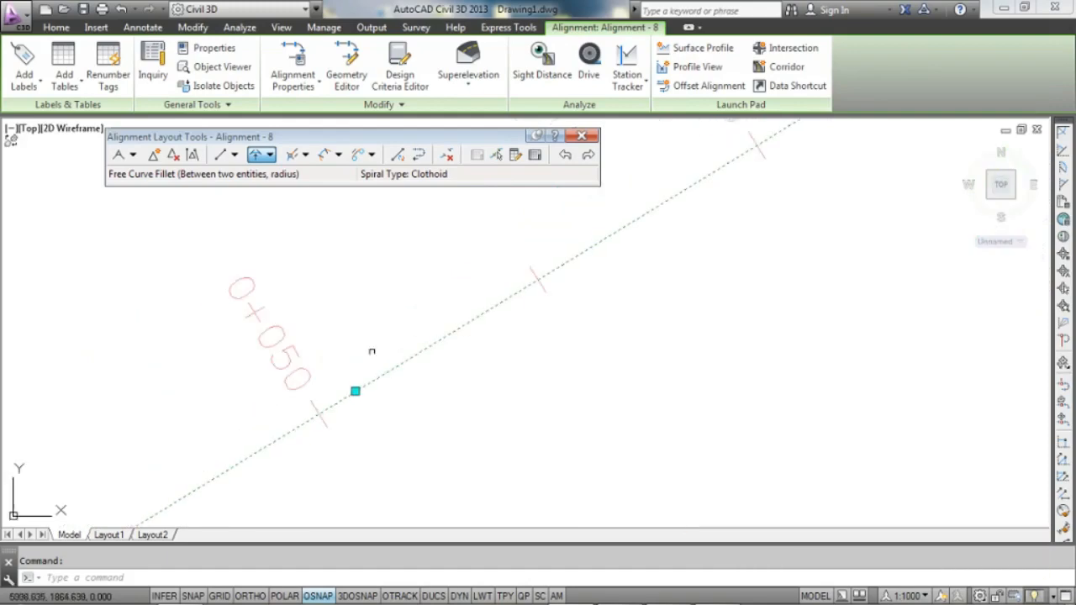
scroll(555, 295, "down", 2)
key("Escape")
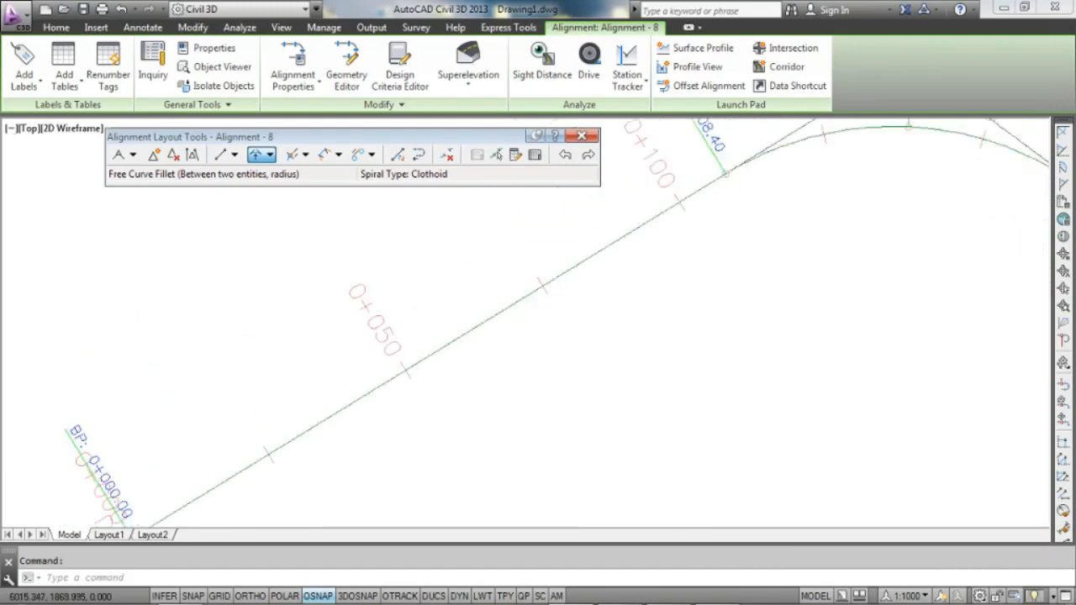
- Inspect the design speed and beginning-point labels at the start of the alignment
scroll(509, 321, "down", 4)
middle_click_drag(414, 386, 404, 328)
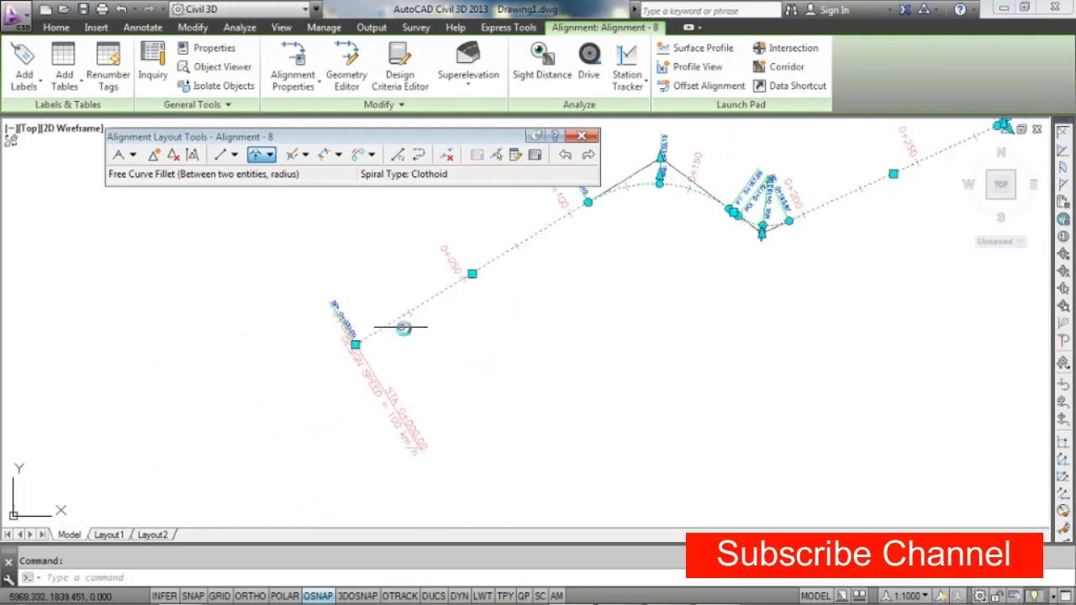
scroll(363, 363, "up", 2)
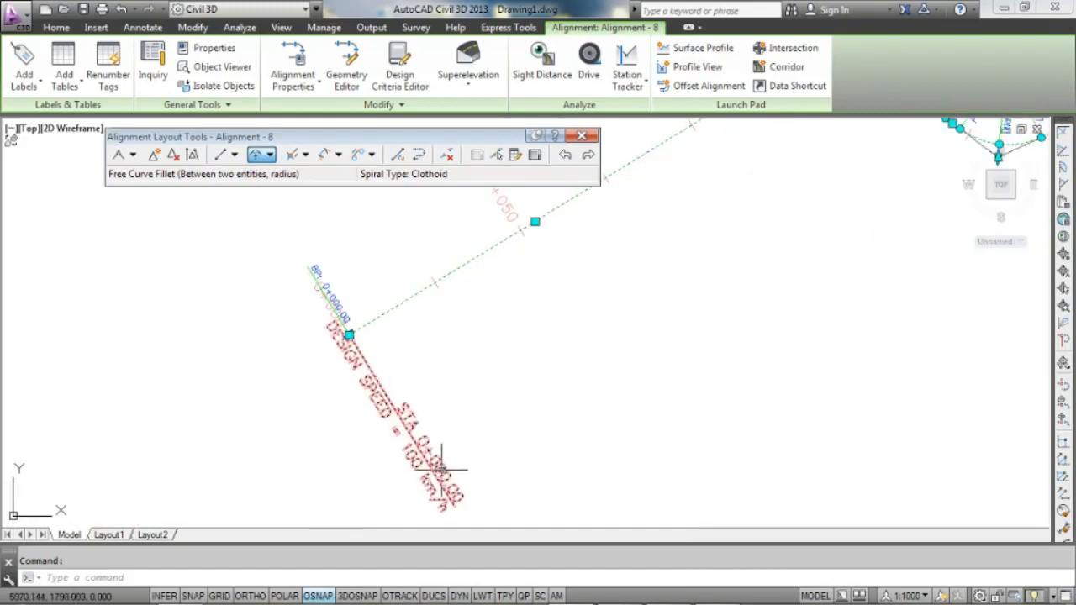
scroll(441, 469, "down", 2)
scroll(416, 374, "up", 4)
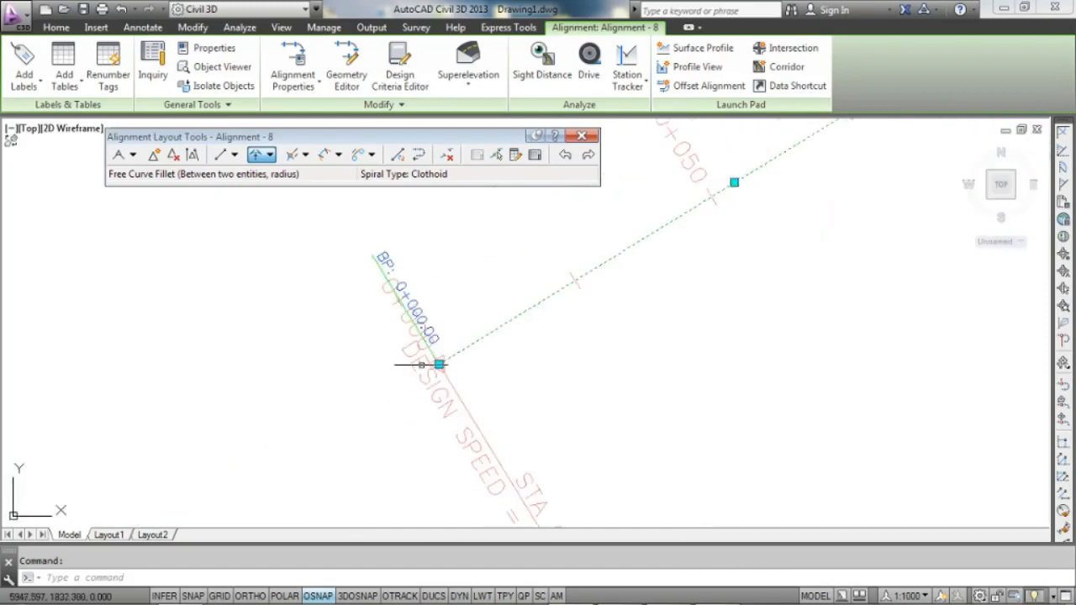
scroll(396, 421, "down", 5)
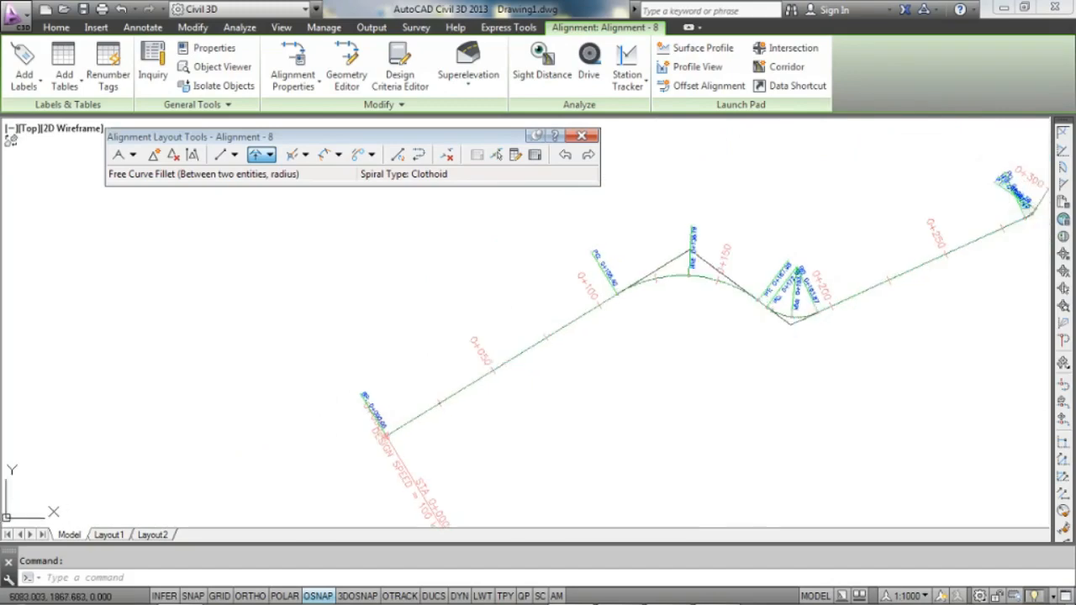
- Review the station and geometry point labels along the whole alignment, from its start to its far end
middle_click_drag(794, 321, 529, 361)
middle_click_drag(867, 269, 718, 365)
scroll(641, 314, "down", 2)
mouse_move(540, 357)
middle_mouse_down()
mouse_move(642, 333)
mouse_move(669, 312)
middle_mouse_up()
middle_click_drag(608, 356, 521, 338)
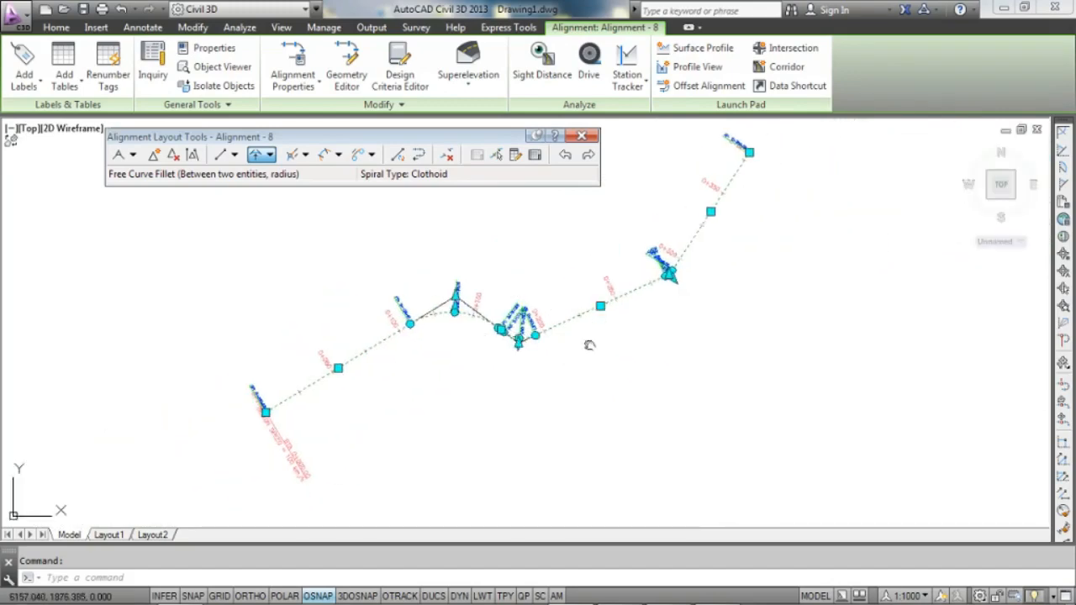
middle_click_drag(589, 345, 535, 350)
scroll(533, 302, "up", 2)
middle_click_drag(596, 279, 667, 295)
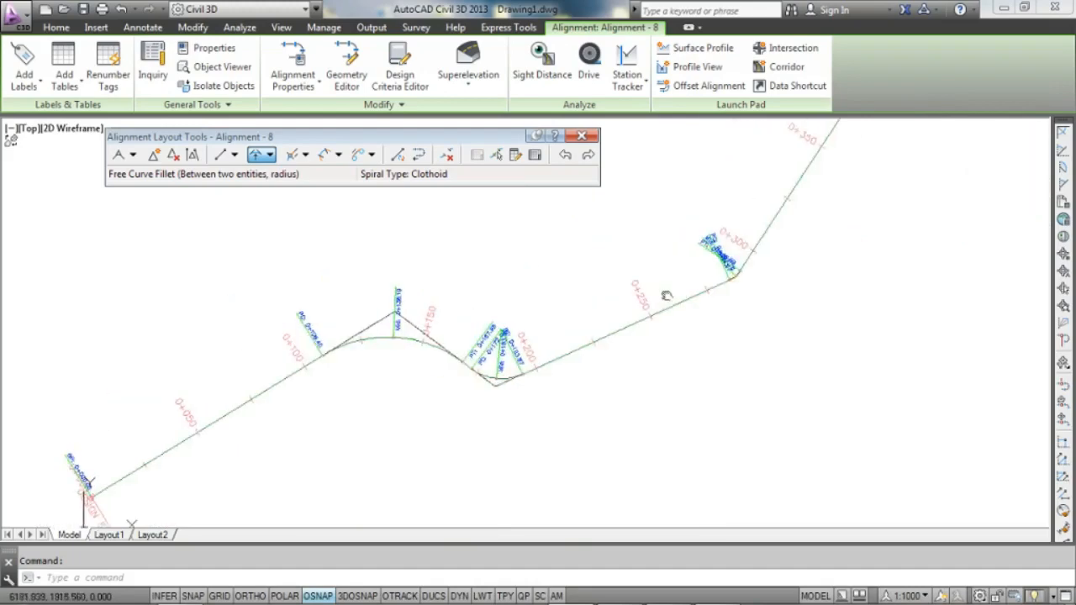
scroll(456, 332, "up", 3)
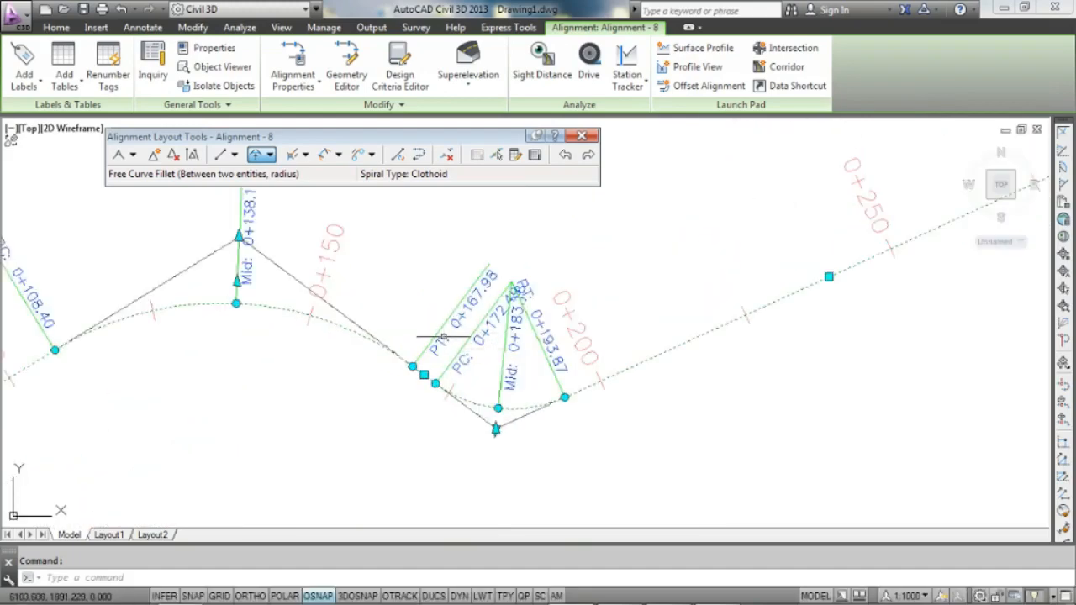
scroll(445, 329, "up", 3)
scroll(479, 303, "down", 3)
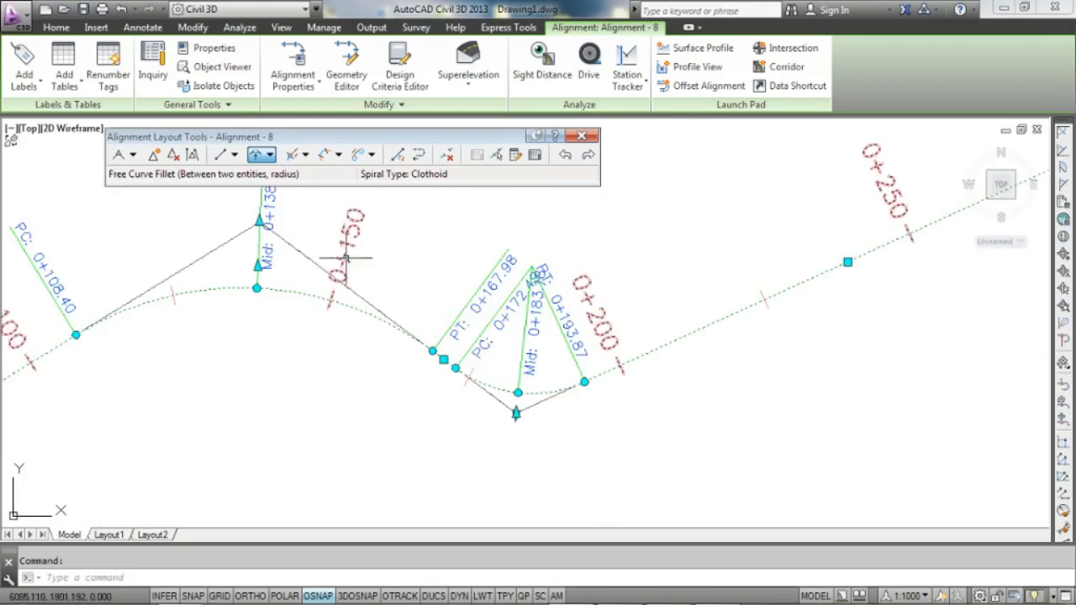
scroll(345, 259, "down", 4)
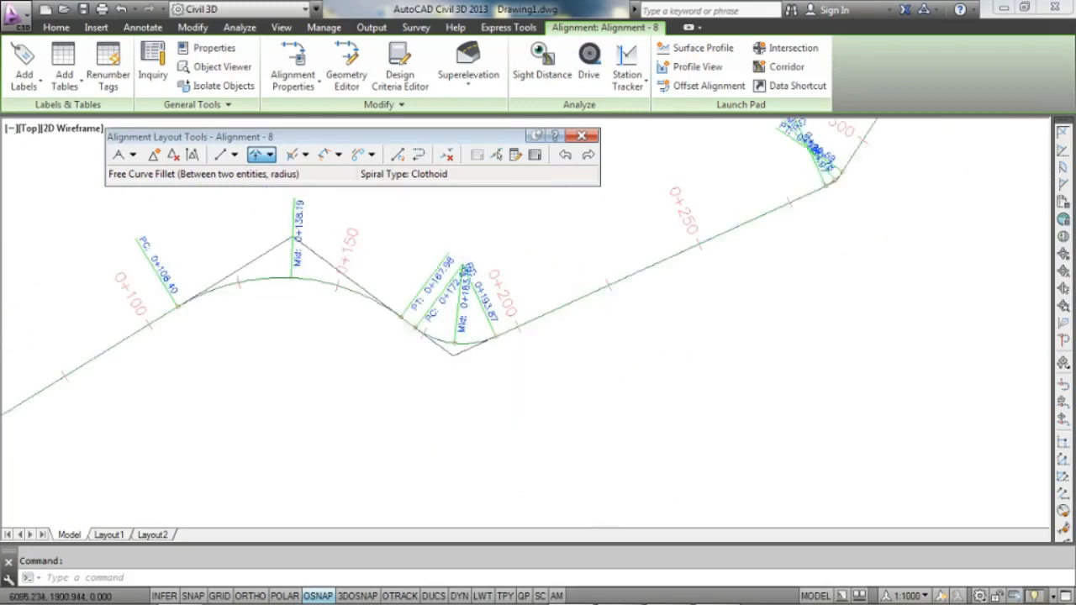
scroll(518, 288, "up", 2)
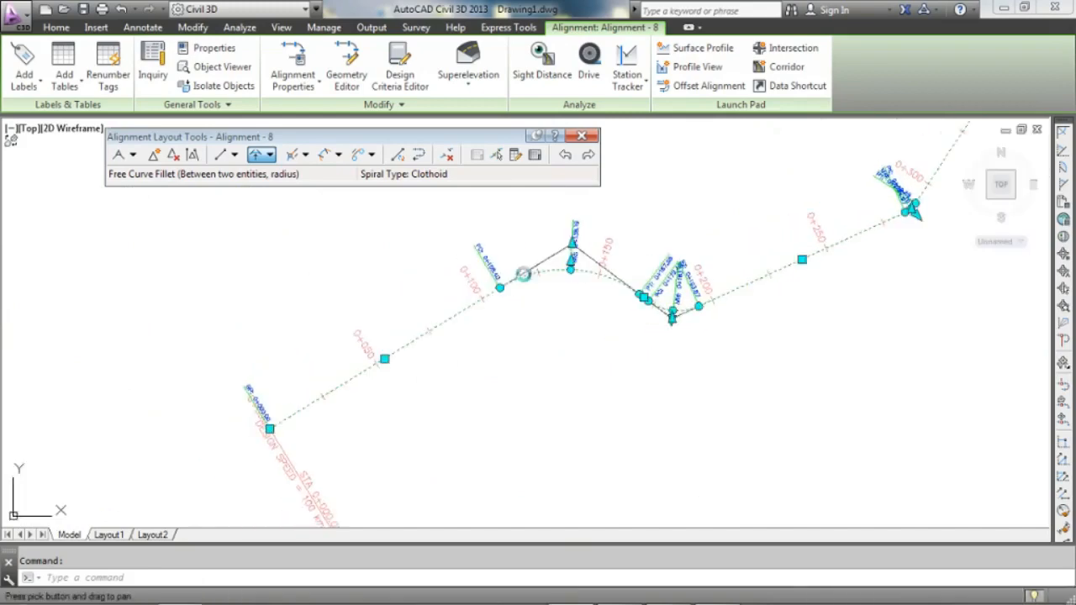
scroll(266, 432, "up", 2)
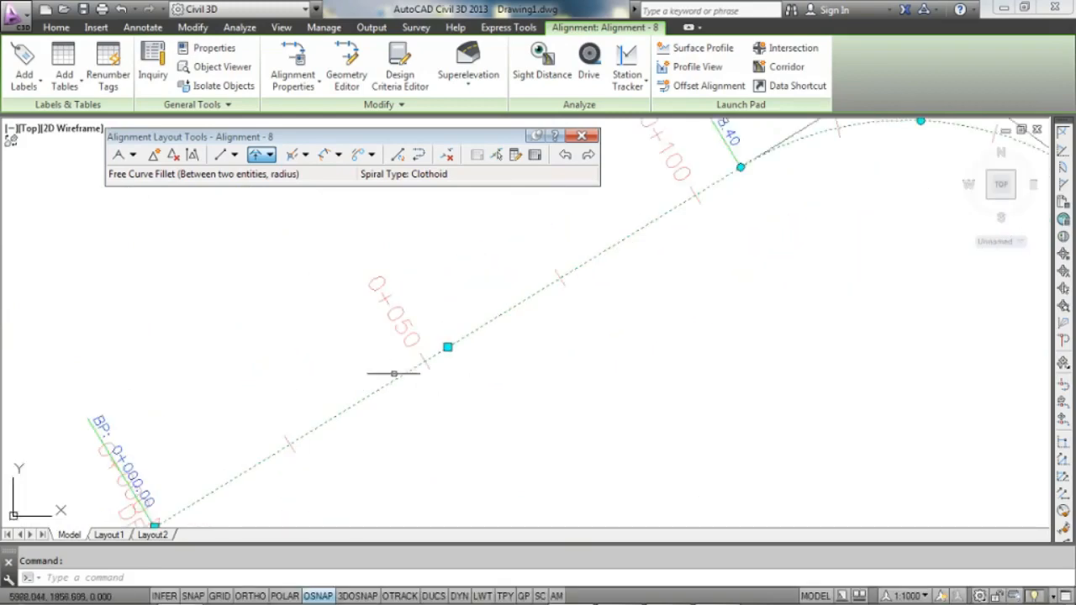
scroll(429, 359, "down", 4)
middle_click_drag(554, 330, 412, 377)
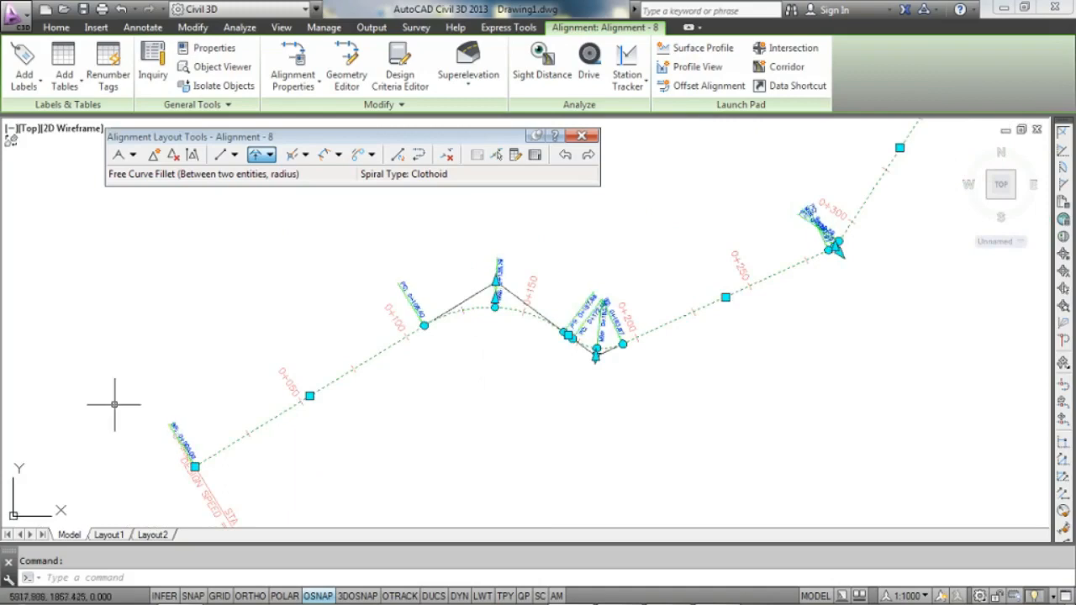
scroll(477, 322, "up", 2)
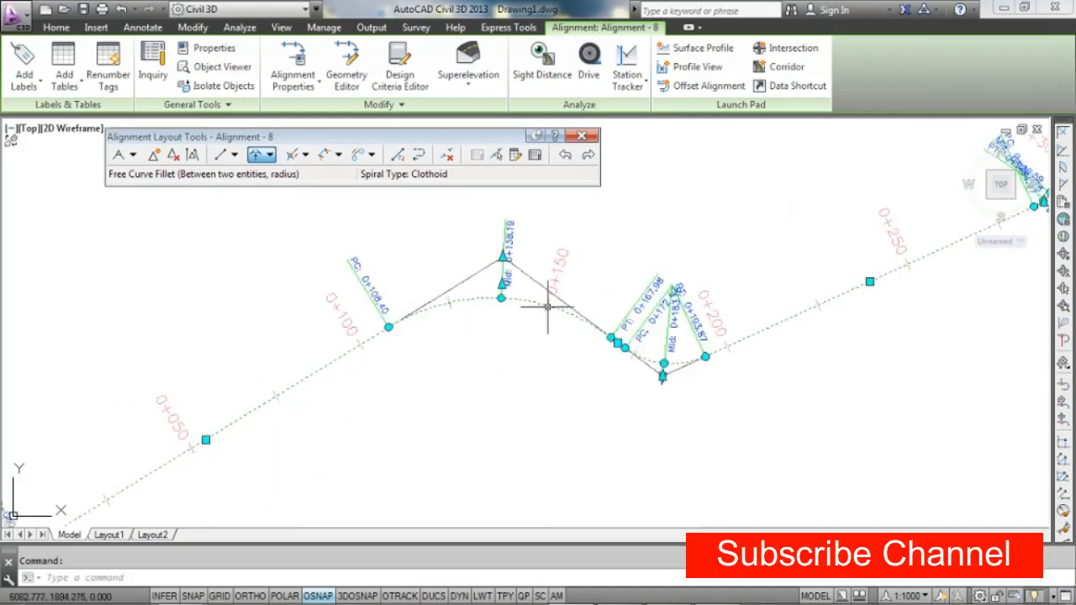